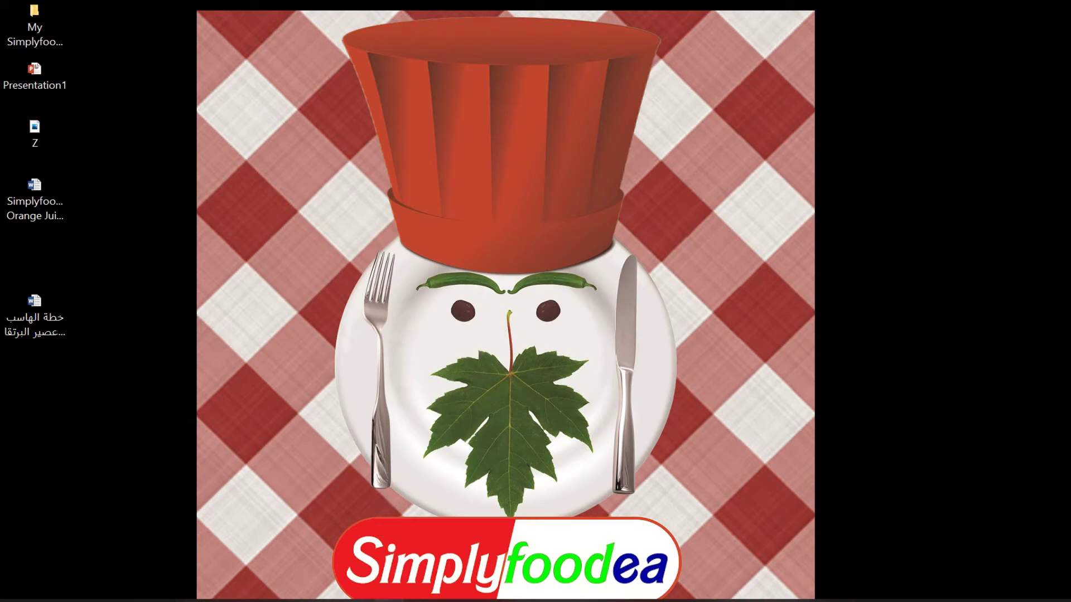
# Step: Switch to the Simplyfoodea Orange Juice HACCP document in Word and go to the HACCP Team table
pyautogui.moveTo(391, 600)
pyautogui.click(325, 555)
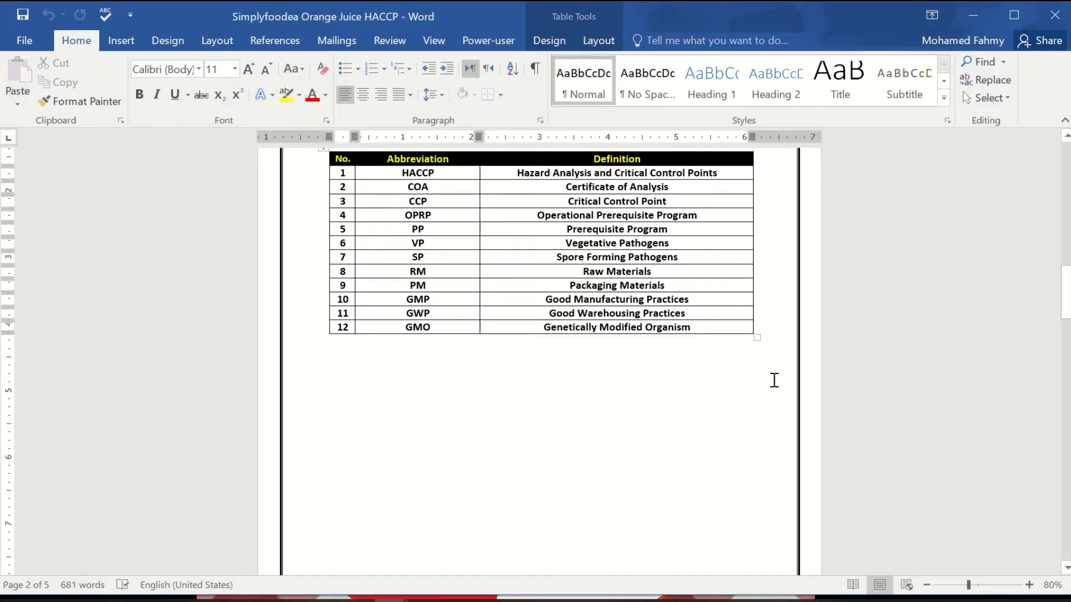
pyautogui.scroll(5, 736, 469)
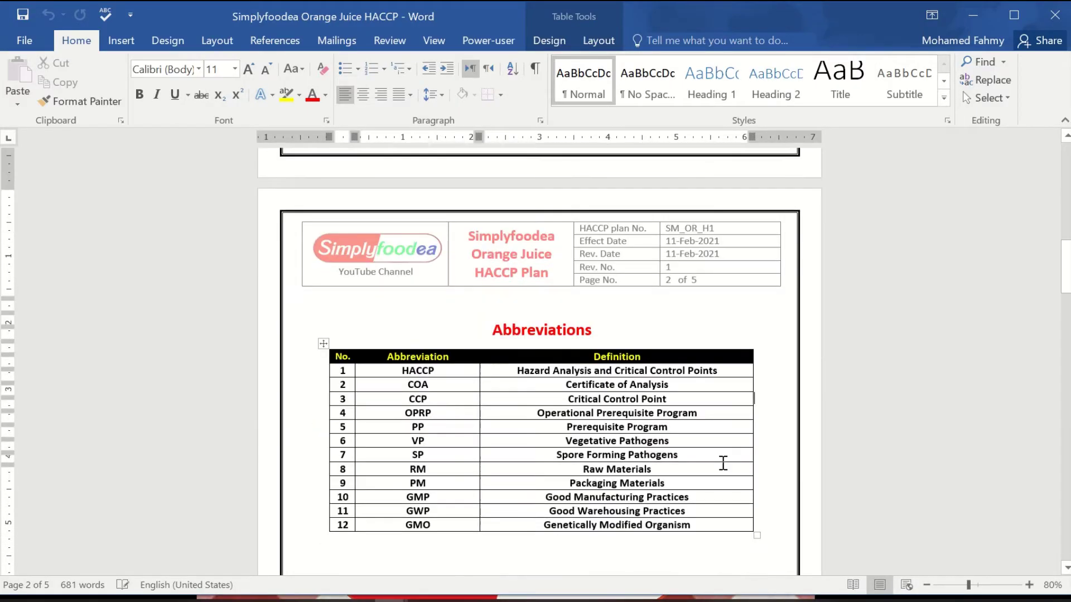
pyautogui.scroll(-18, 723, 463)
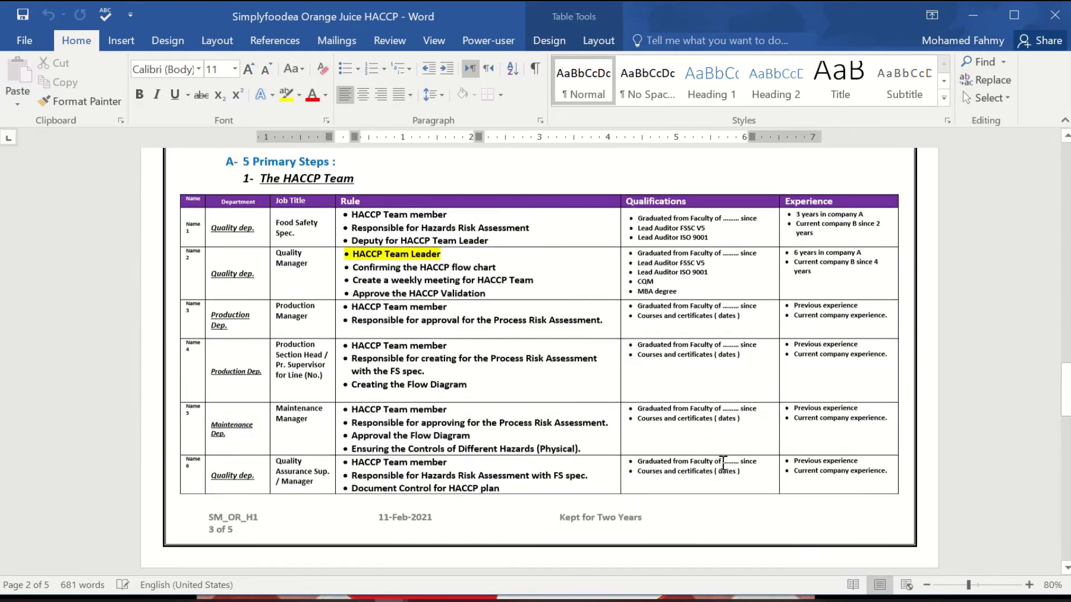
pyautogui.keyDown('ctrl'); pyautogui.scroll(2, 723, 463); pyautogui.keyUp('ctrl')
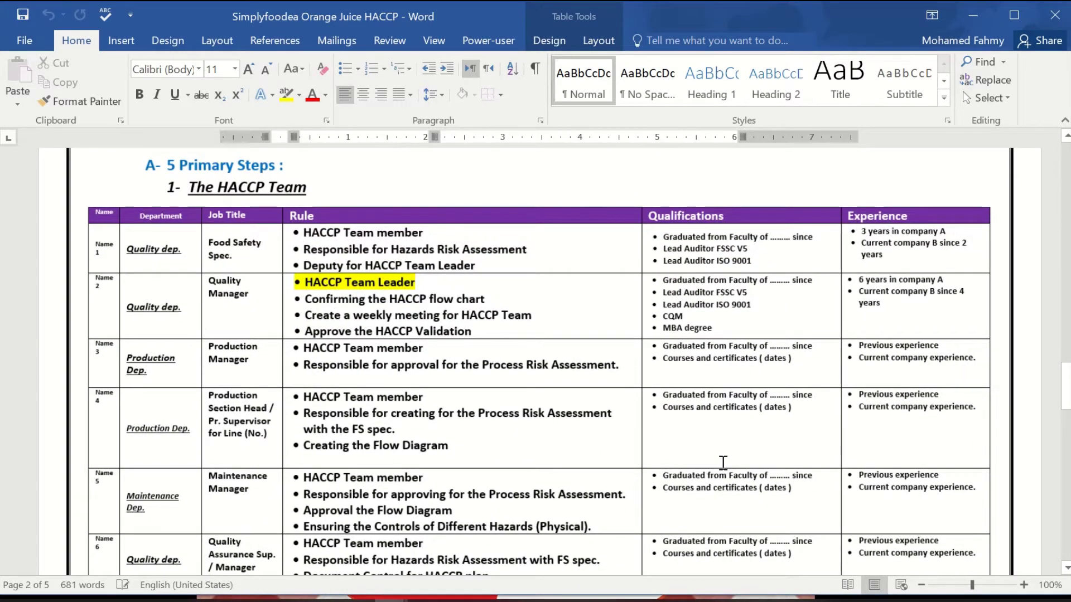
# Step: Format the job title "Food Safety Spec." in the HACCP Team table as red, 11 pt text
pyautogui.click(215, 257)
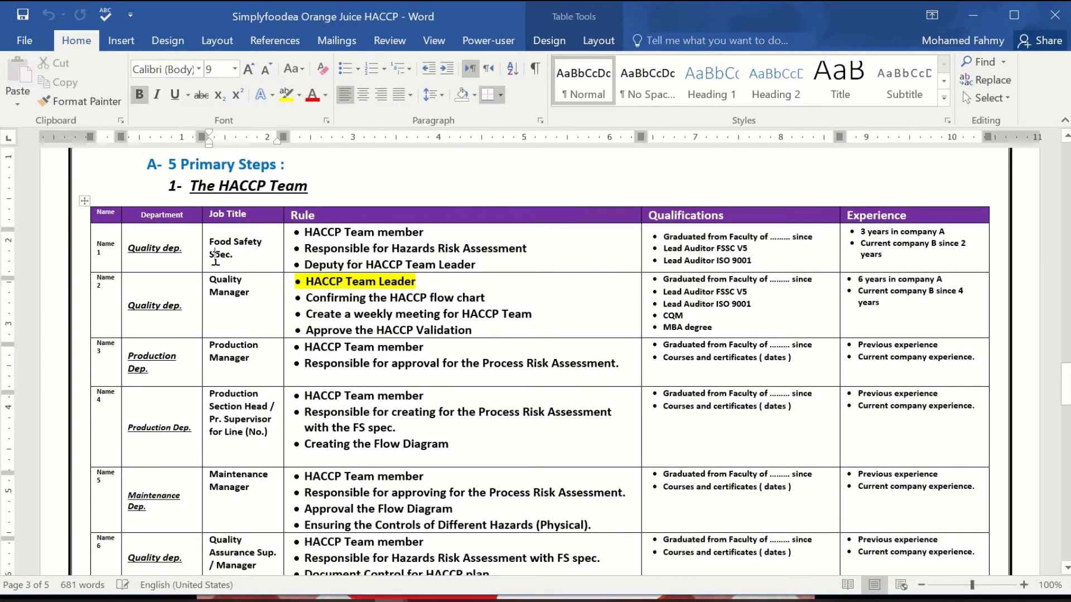
pyautogui.click(212, 241)
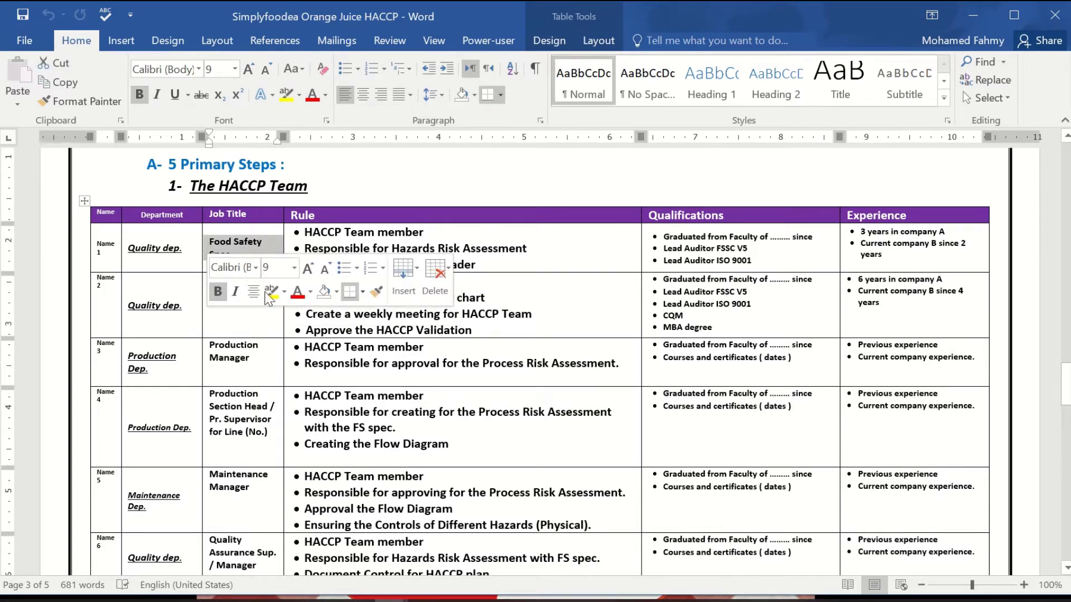
pyautogui.click(298, 292)
pyautogui.click(308, 268)
pyautogui.click(308, 268)
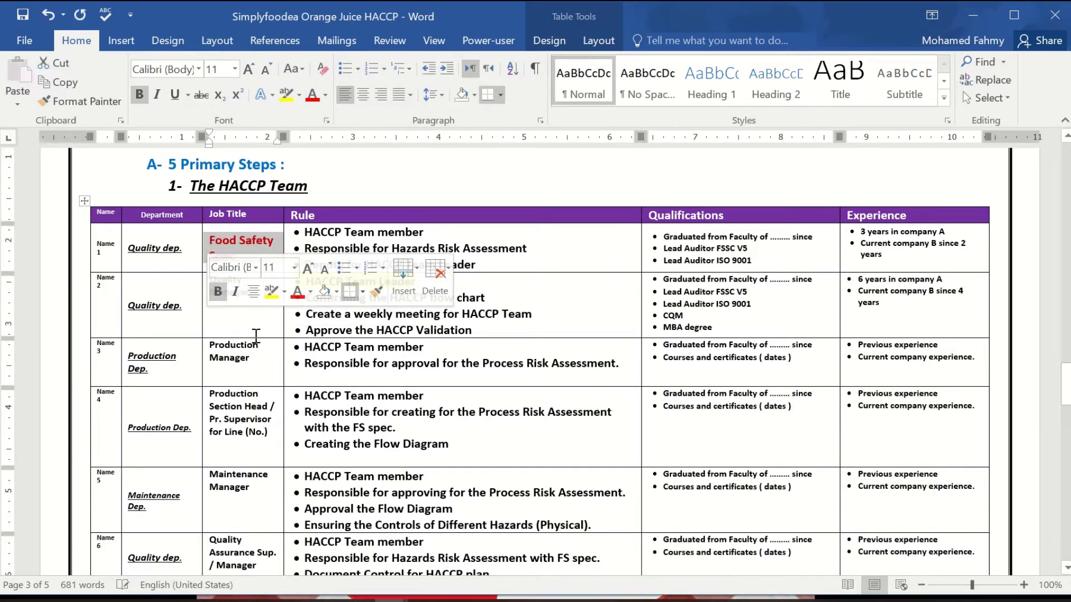
# Step: Copy the formatting of "Food Safety Spec." onto the job title "Quality Manager" with Format Painter
pyautogui.click(80, 101)
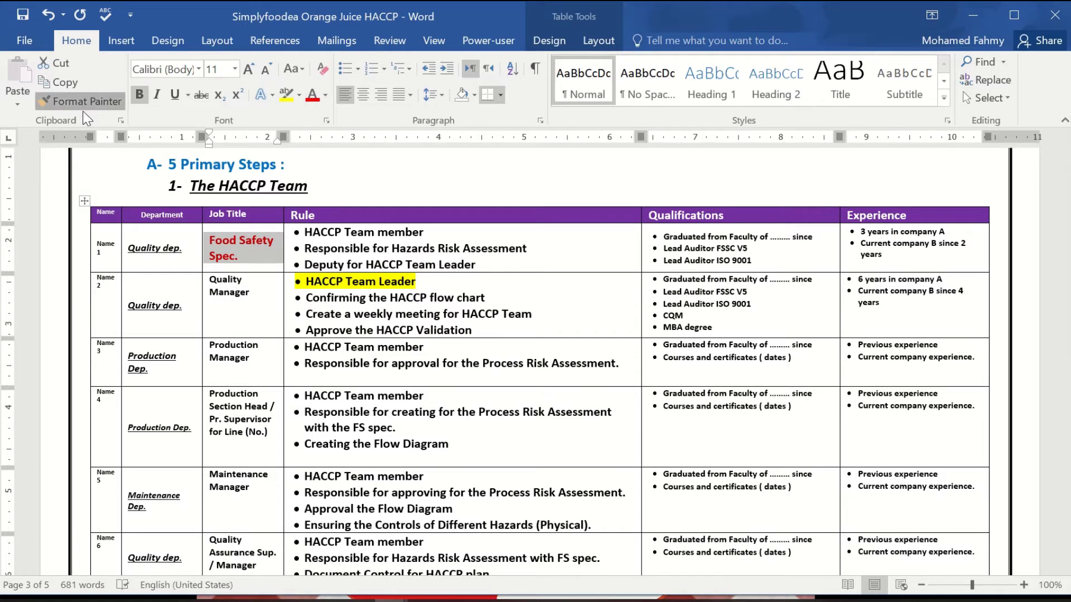
pyautogui.moveTo(211, 281); pyautogui.dragTo(252, 293)
pyautogui.click(250, 357)
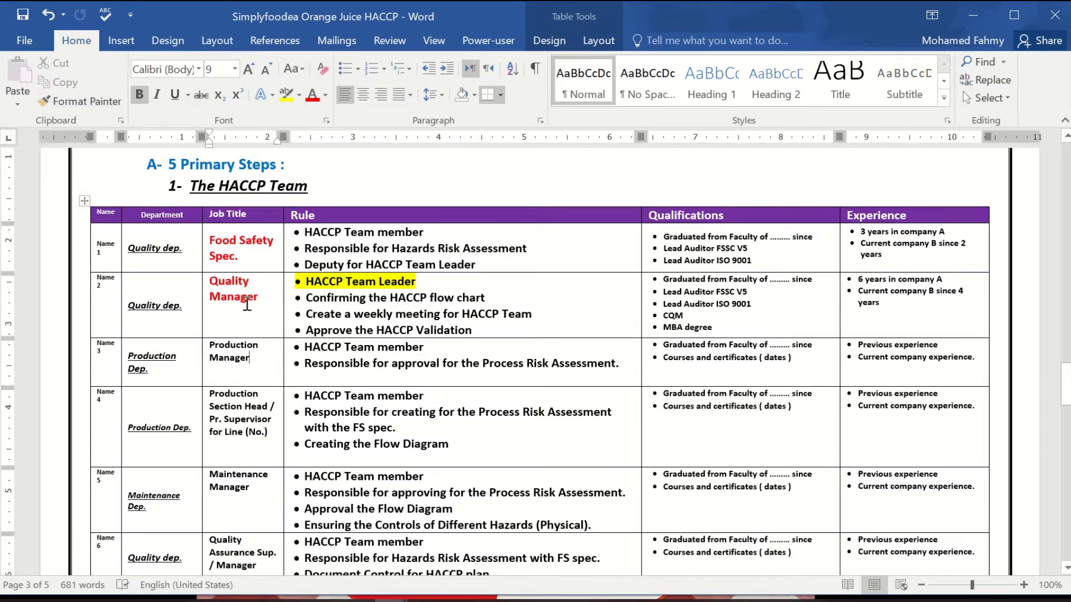
# Step: Paint the "Quality Manager" formatting onto the Production Manager, Production Section Head and Maintenance Manager job titles
pyautogui.moveTo(258, 298); pyautogui.dragTo(214, 280)
pyautogui.click(81, 101)
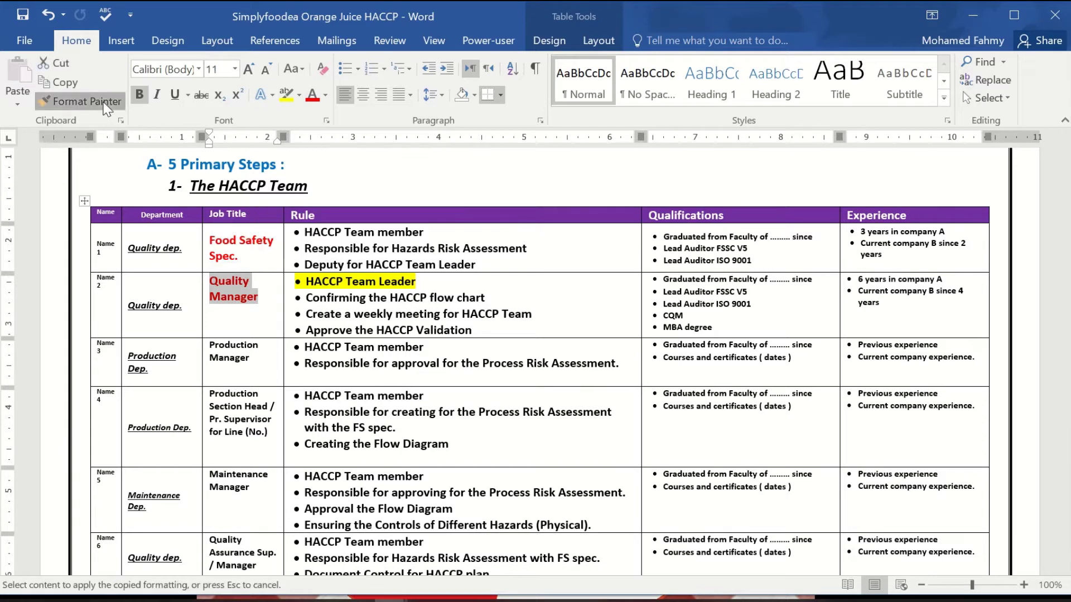
pyautogui.moveTo(249, 356); pyautogui.dragTo(247, 355)
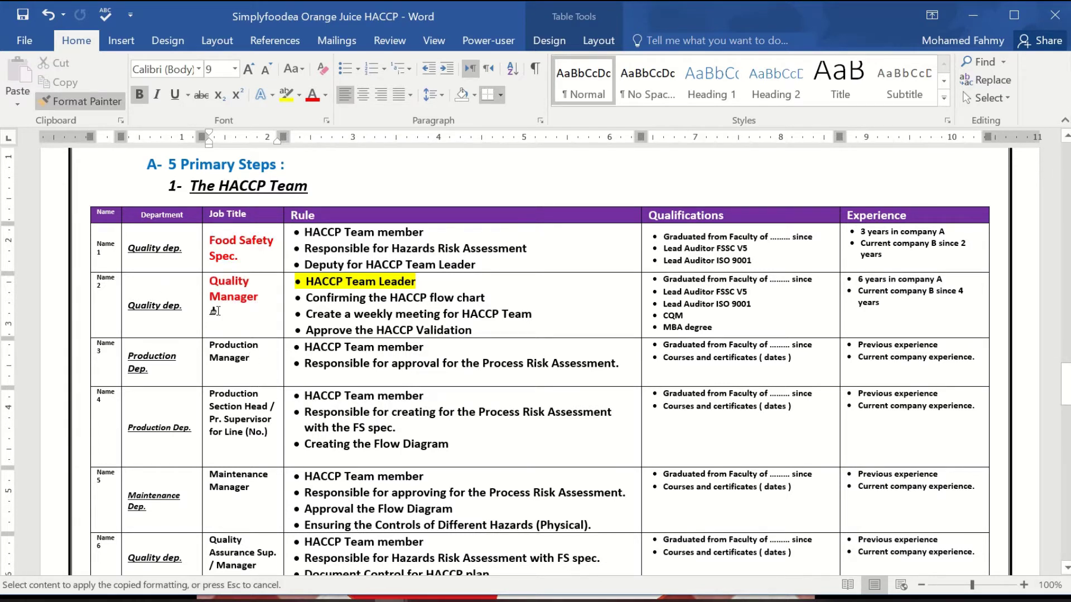
pyautogui.moveTo(252, 363); pyautogui.dragTo(212, 346)
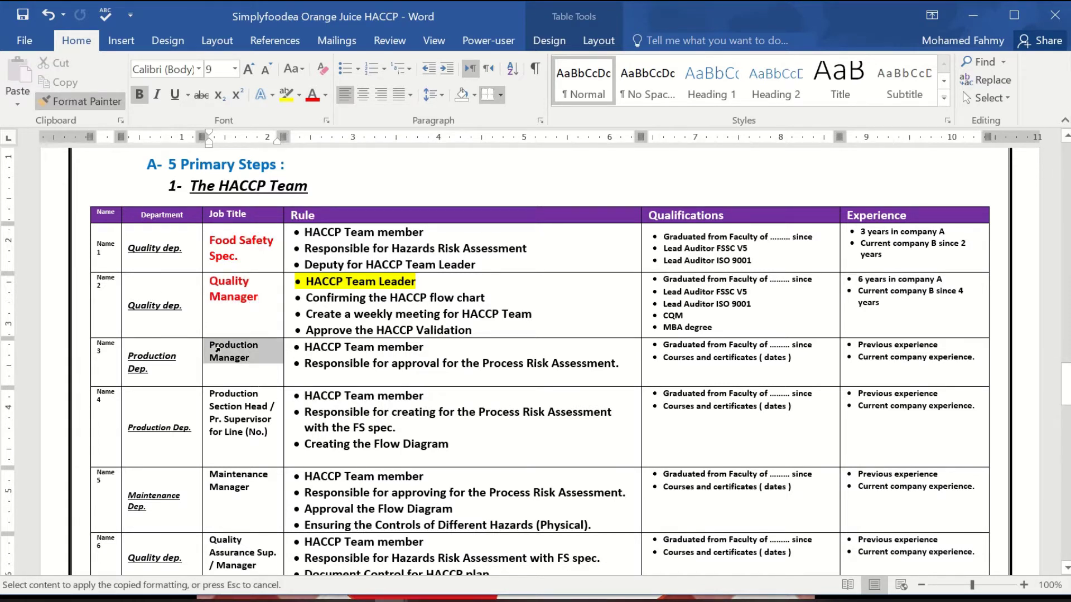
pyautogui.moveTo(273, 449); pyautogui.dragTo(211, 394)
pyautogui.scroll(-5, 262, 347)
pyautogui.moveTo(262, 346); pyautogui.dragTo(233, 333)
# Step: Paint the same red formatting onto all job titles on page 4, from Quality Assurance Sup. / Manager through Sales Supervisor, and end Format Painter
pyautogui.scroll(-8, 241, 442)
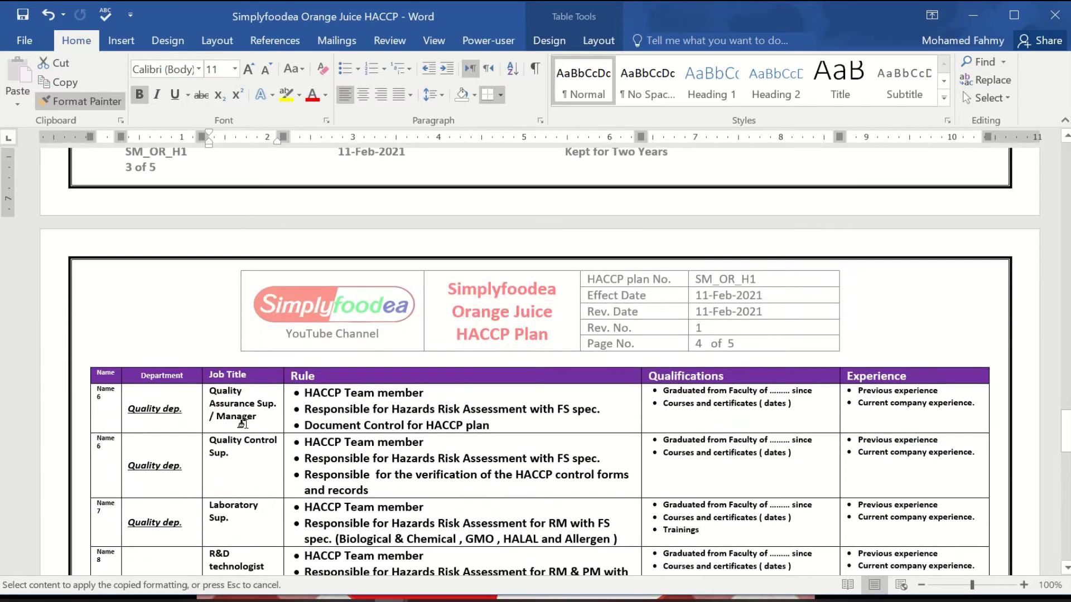
pyautogui.moveTo(258, 423); pyautogui.dragTo(206, 392)
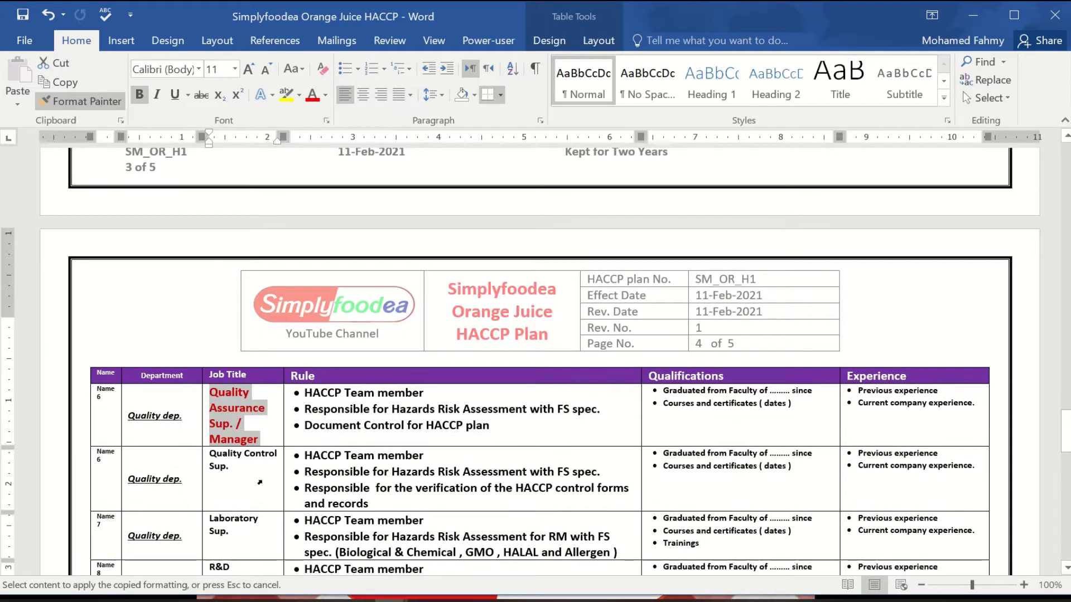
pyautogui.moveTo(256, 479); pyautogui.dragTo(208, 449)
pyautogui.scroll(-6, 252, 337)
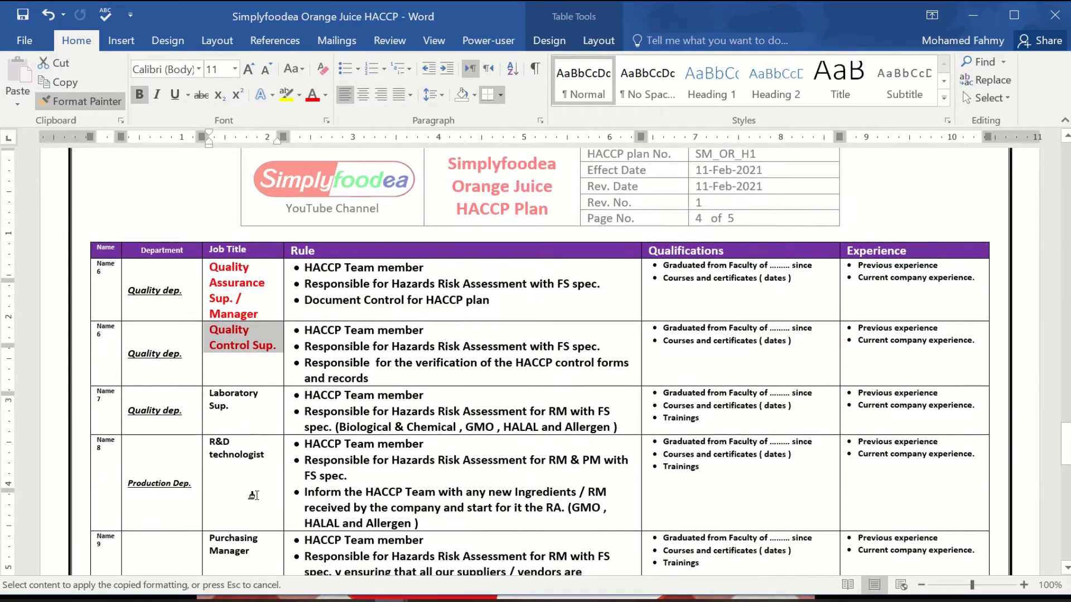
pyautogui.moveTo(251, 337); pyautogui.dragTo(211, 313)
pyautogui.moveTo(265, 371)
pyautogui.mouseDown()
pyautogui.moveTo(205, 369)
pyautogui.moveTo(206, 358)
pyautogui.mouseUp()
pyautogui.moveTo(249, 471)
pyautogui.mouseDown()
pyautogui.moveTo(212, 455)
pyautogui.moveTo(225, 474)
pyautogui.mouseUp()
pyautogui.scroll(-5, 225, 474)
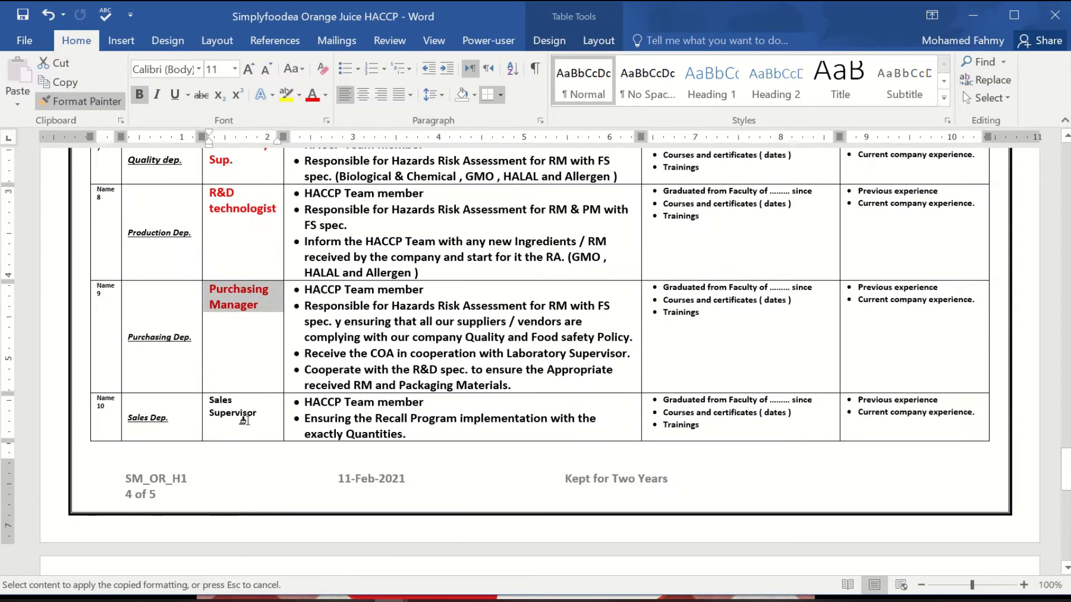
pyautogui.moveTo(220, 402); pyautogui.dragTo(258, 415)
pyautogui.scroll(-7, 244, 459)
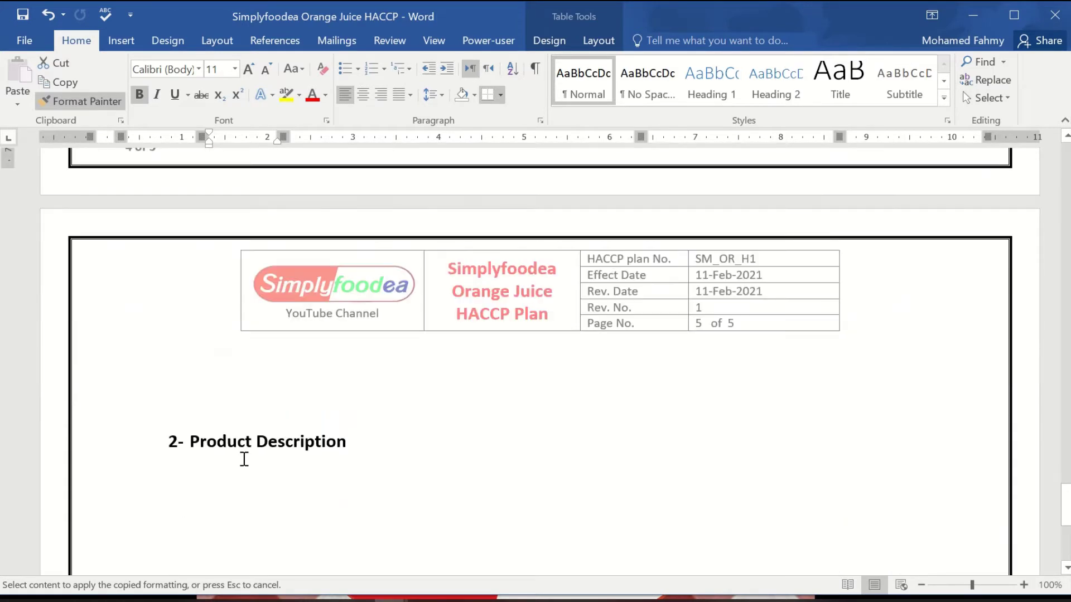
pyautogui.press('Escape')
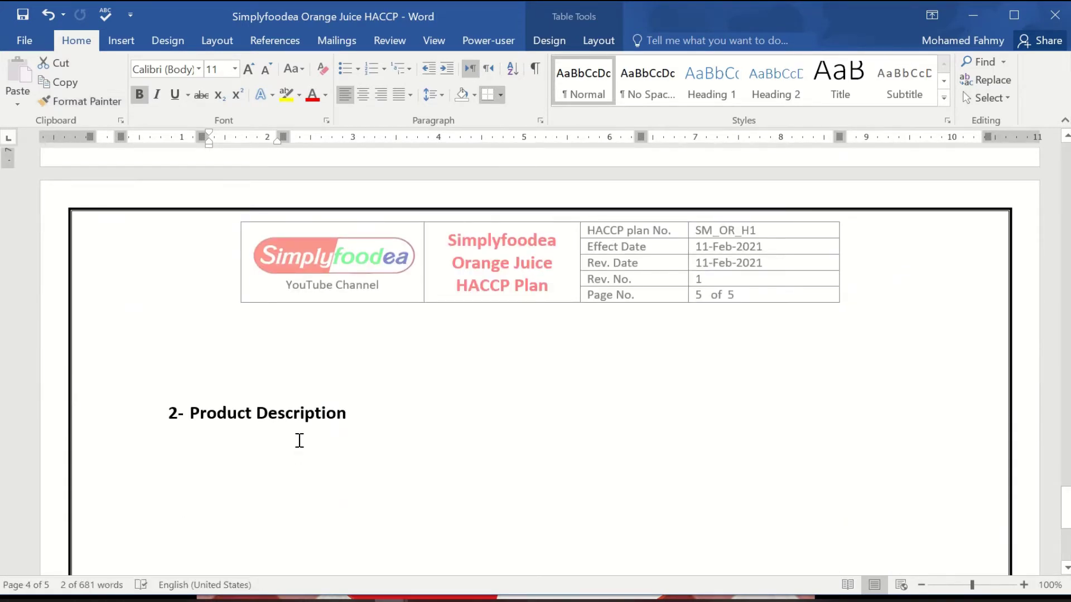
# Step: Add a new row below Sales Supervisor in the team table and enter "Name 11" in its Name cell
pyautogui.scroll(7, 296, 441)
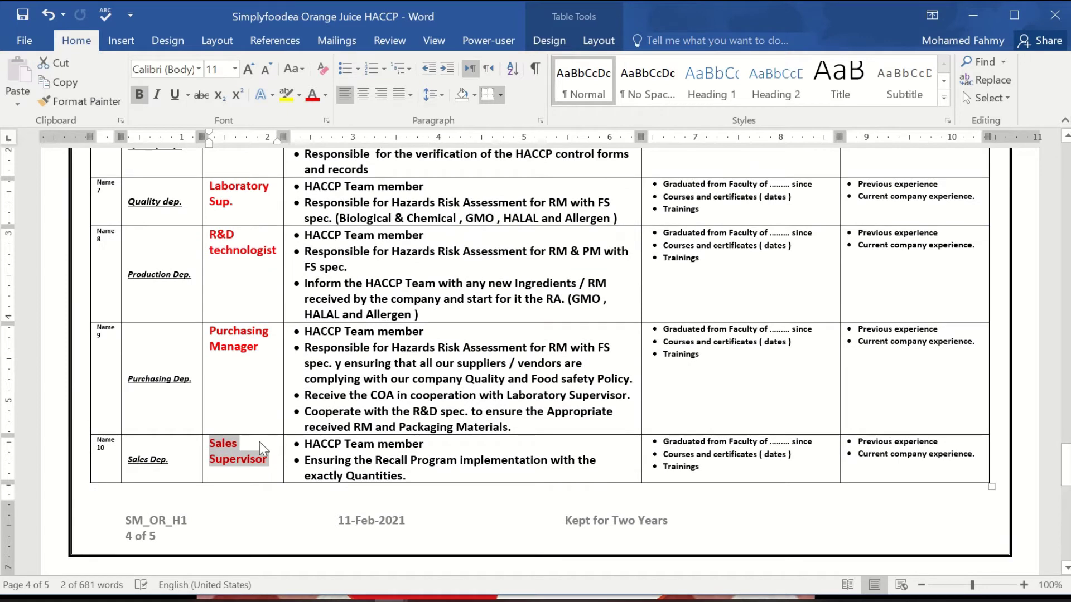
pyautogui.click(260, 443)
pyautogui.press('Tab')
pyautogui.press('Tab')
pyautogui.press('Tab')
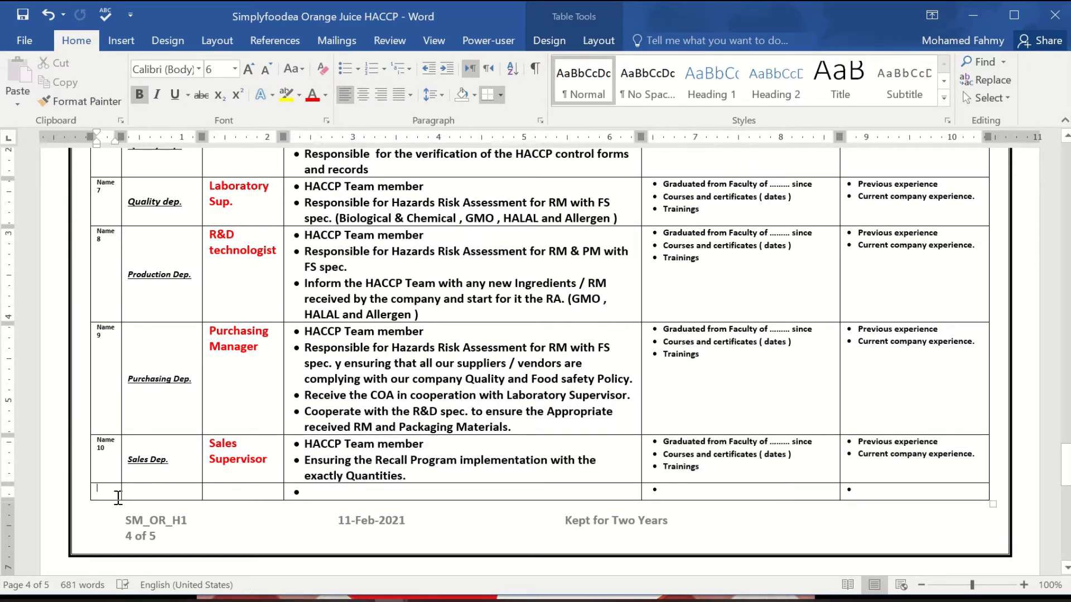
pyautogui.write('8')
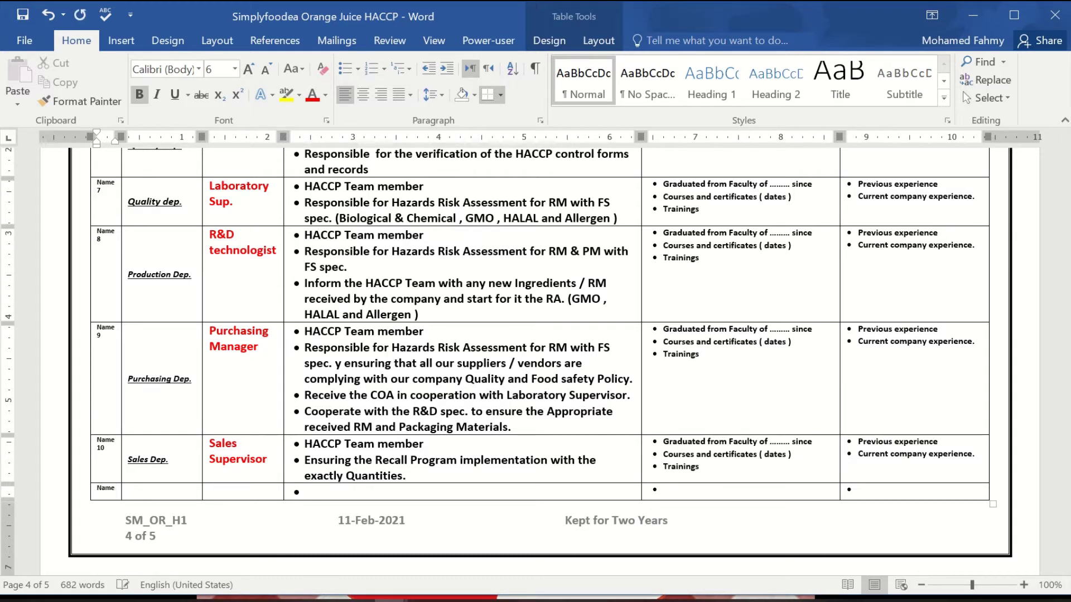
pyautogui.write('11')
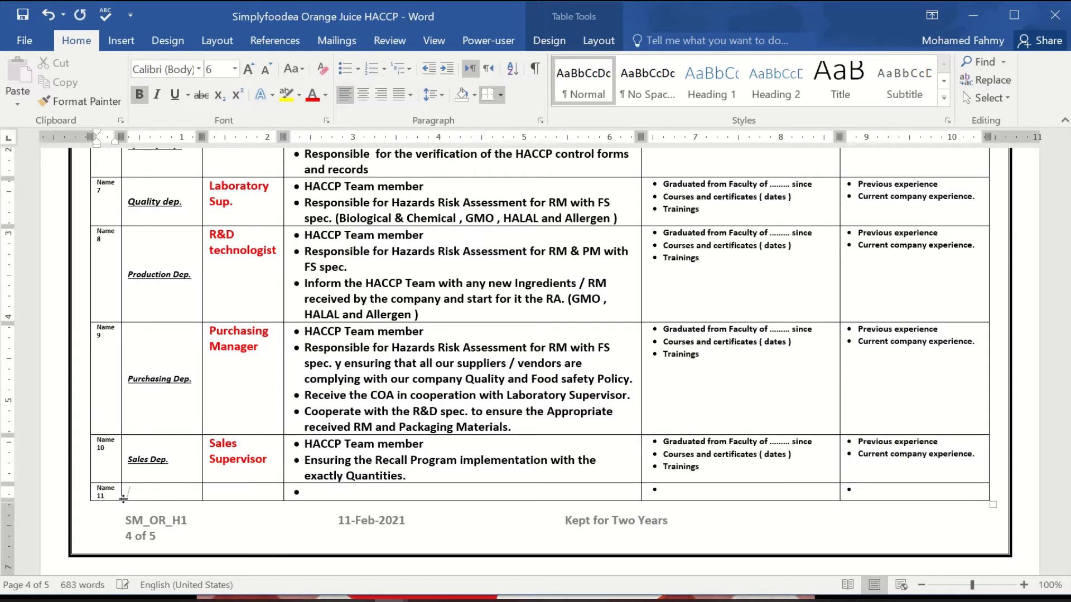
pyautogui.press('Tab')
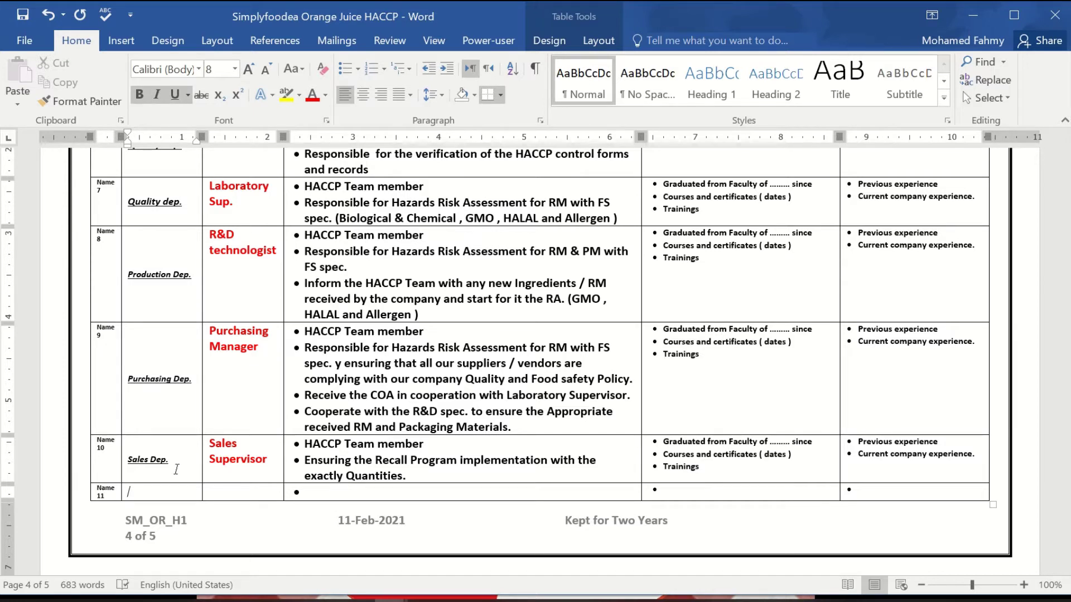
# Step: Remove the underline and italics from the word "Sales" in the "Sales Dep." department cell
pyautogui.moveTo(149, 464); pyautogui.dragTo(129, 463)
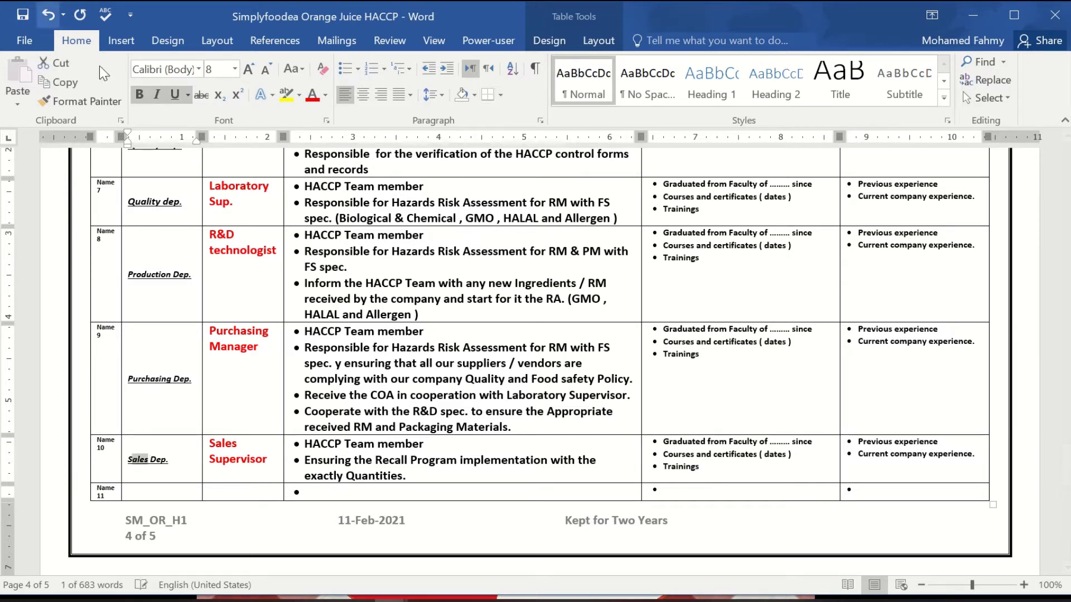
pyautogui.click(177, 95)
pyautogui.click(153, 97)
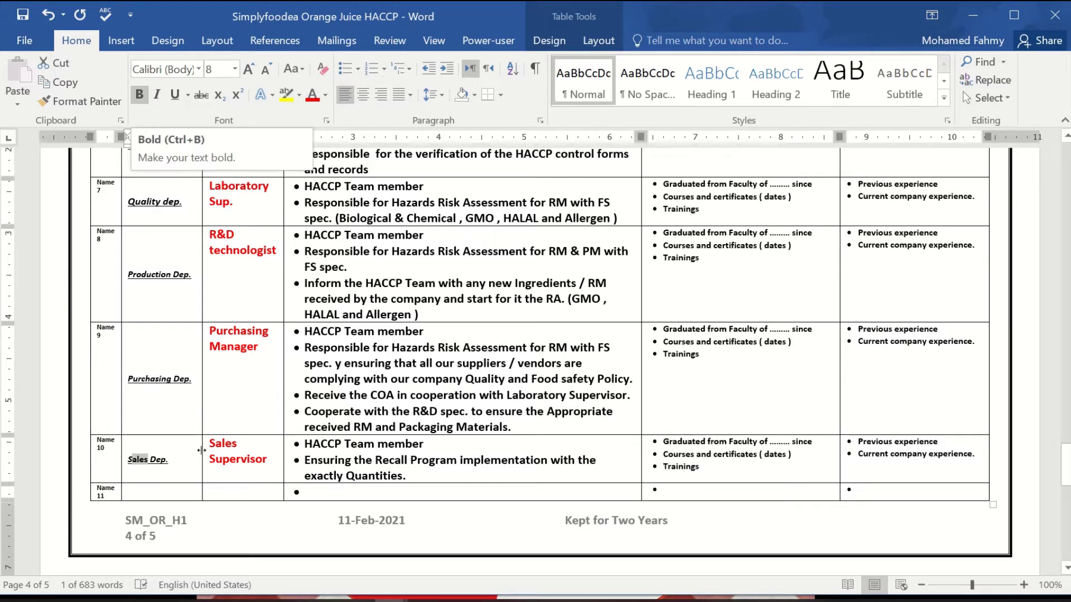
# Step: Enter "Warehouses Manager" as the job title in the Name 11 row and move on to its Rule cell
pyautogui.click(216, 494)
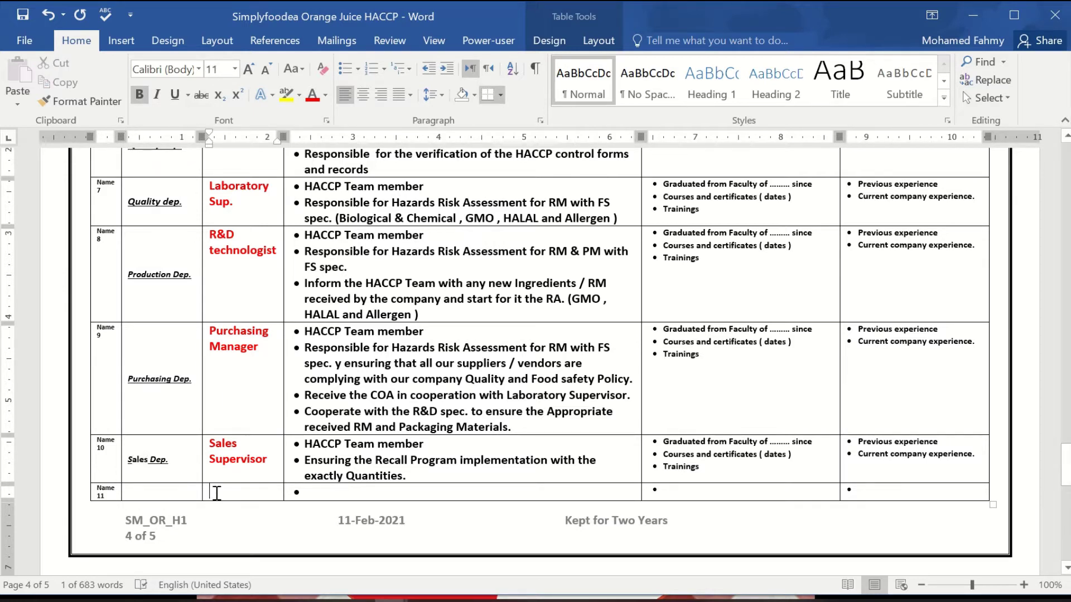
pyautogui.write('War')
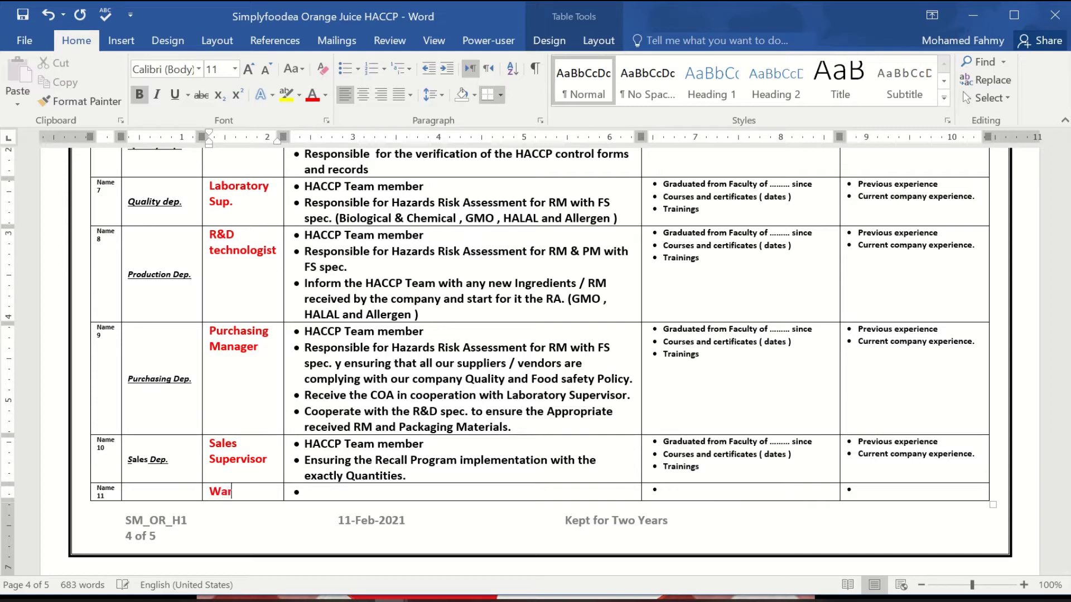
pyautogui.write('ehouses Manager')
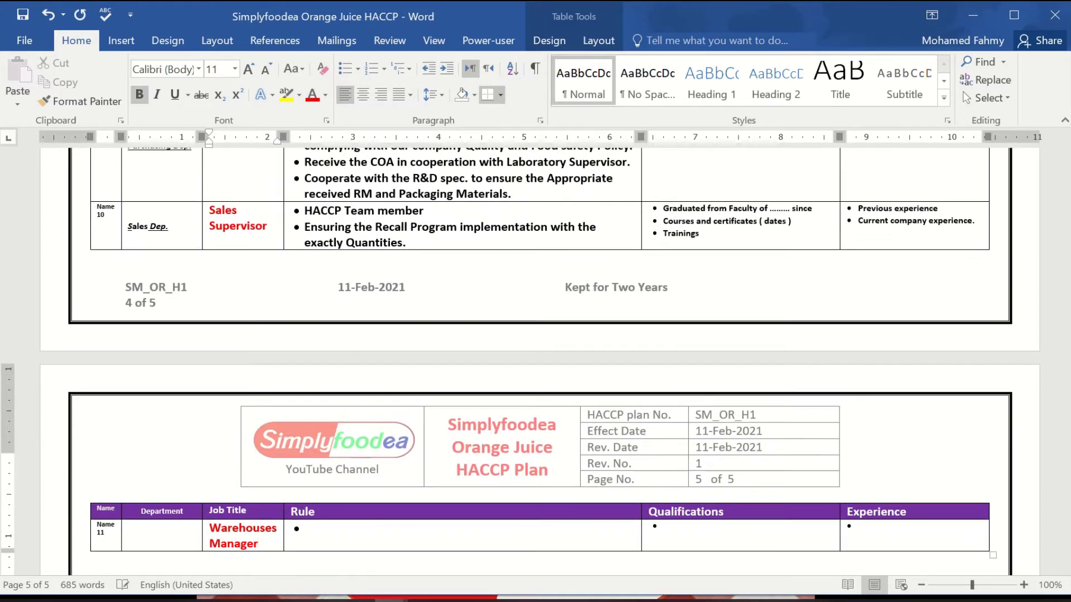
pyautogui.keyDown('ctrl'); pyautogui.scroll(3, 213, 484); pyautogui.keyUp('ctrl')
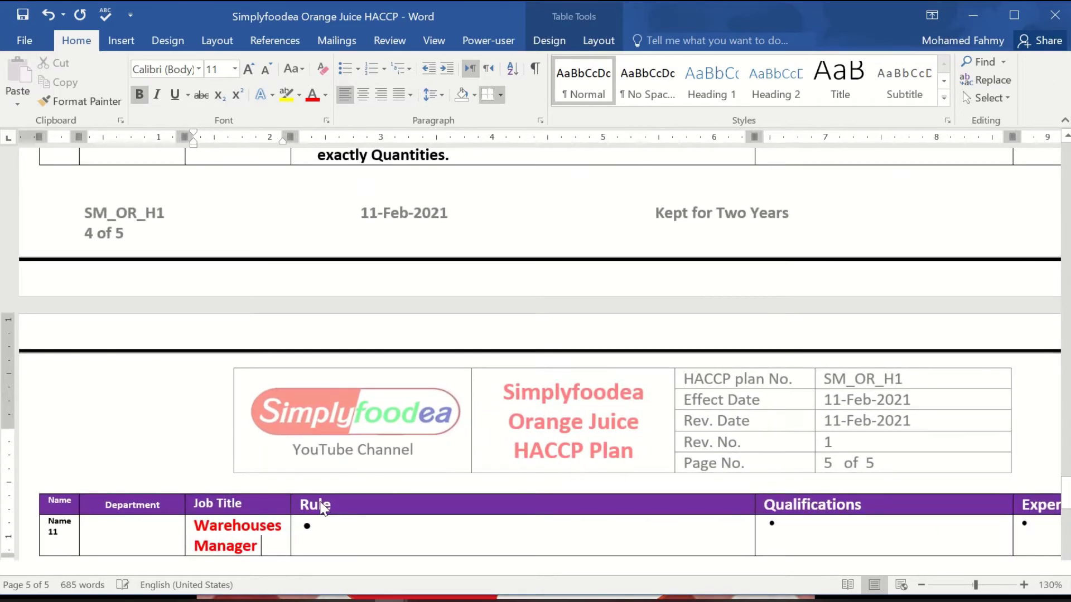
pyautogui.press('Tab')
# Step: Rename the team table's "Rule" column header to "Role", save the document, and check the repeated header on page 4
pyautogui.scroll(20, 322, 507)
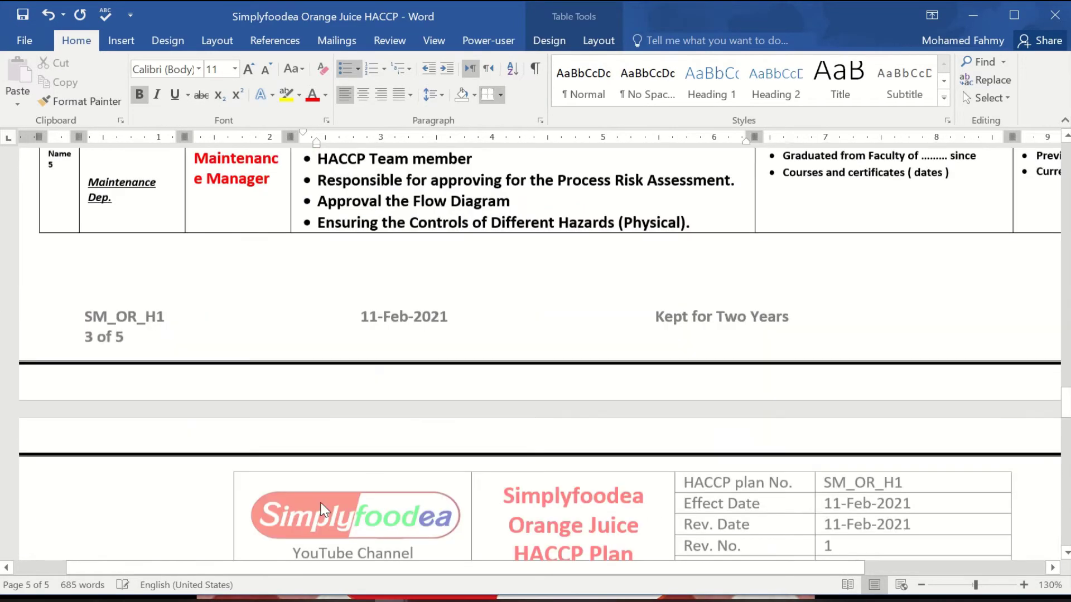
pyautogui.scroll(5, 322, 507)
pyautogui.scroll(-12, 321, 505)
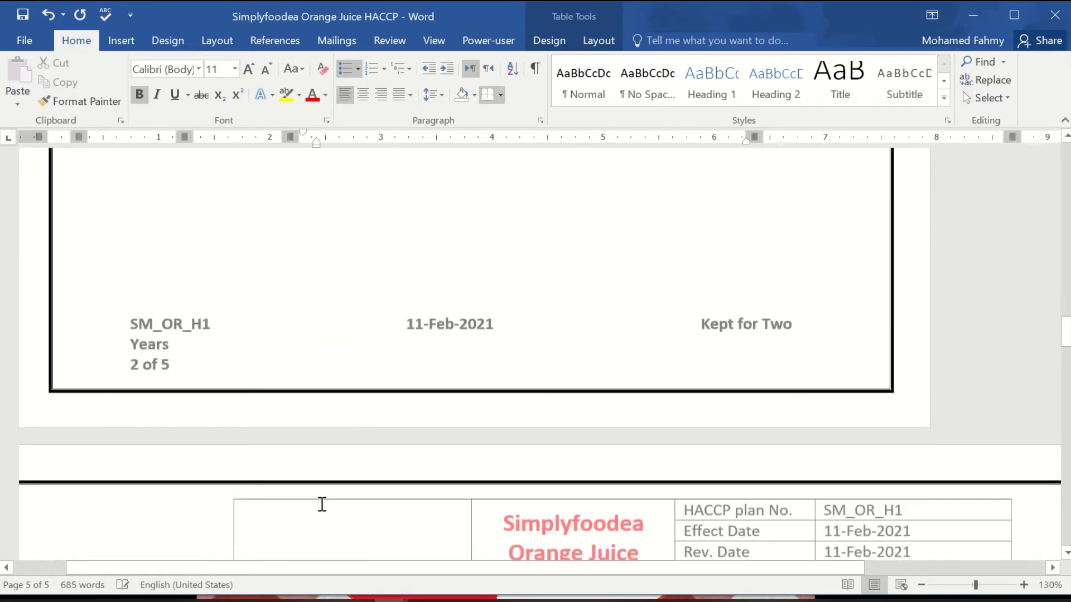
pyautogui.rightClick(335, 355)
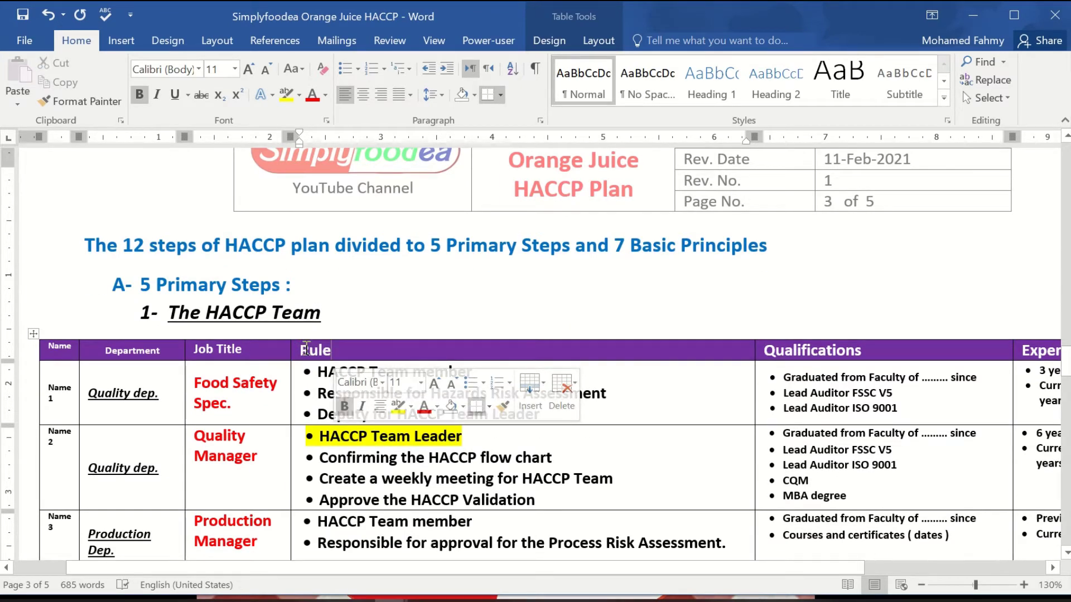
pyautogui.doubleClick(314, 353)
pyautogui.write('Role')
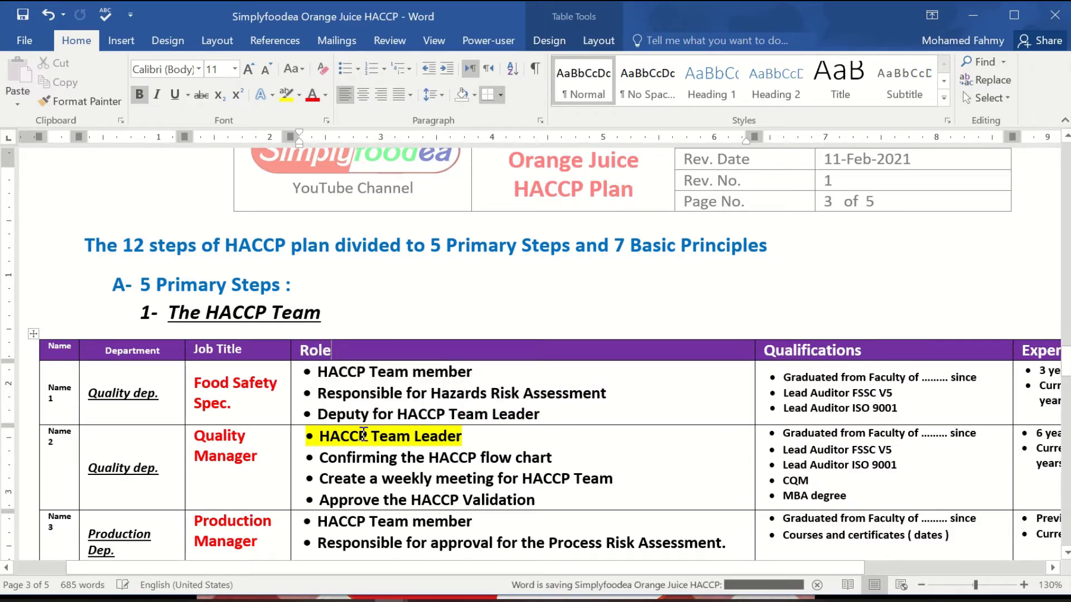
pyautogui.scroll(-15, 321, 396)
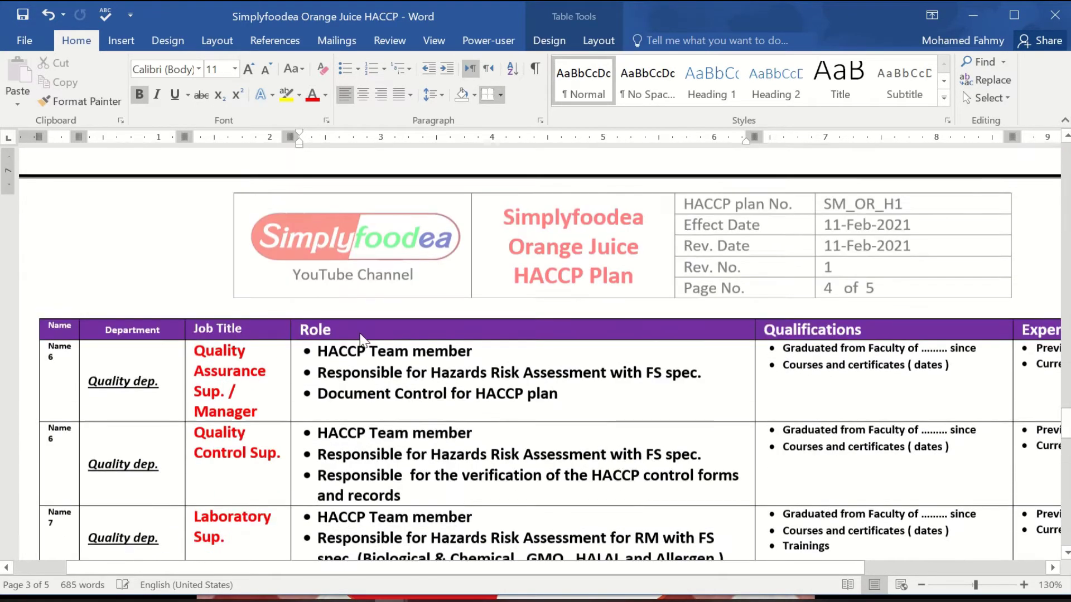
pyautogui.scroll(15, 365, 435)
pyautogui.scroll(-3, 289, 329)
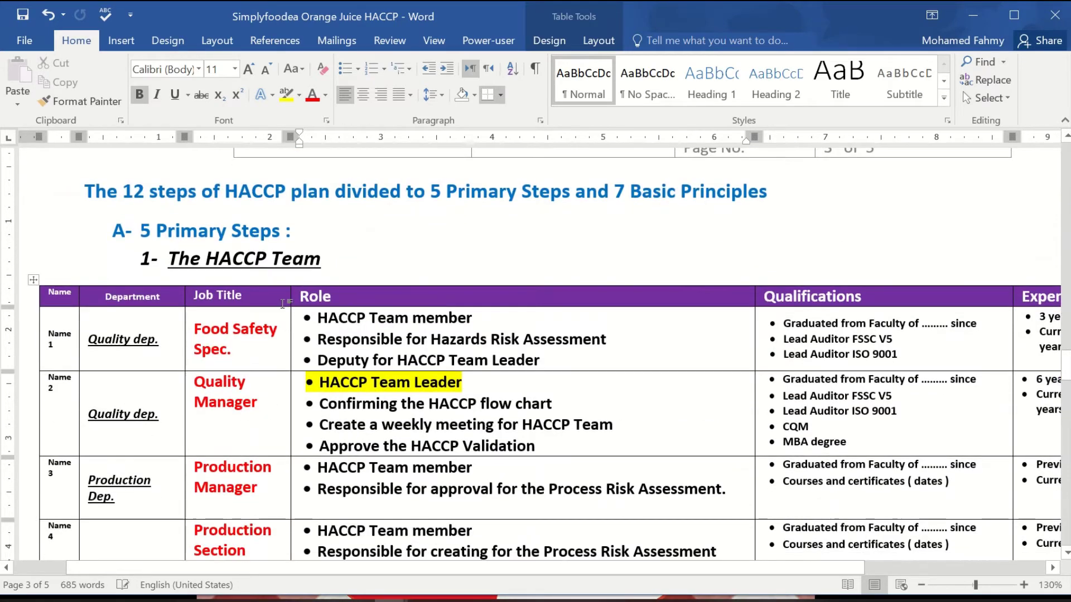
# Step: Widen the team table's Job Title column and check the rows down to the Warehouses Manager entry on page 5
pyautogui.moveTo(289, 299); pyautogui.dragTo(317, 299)
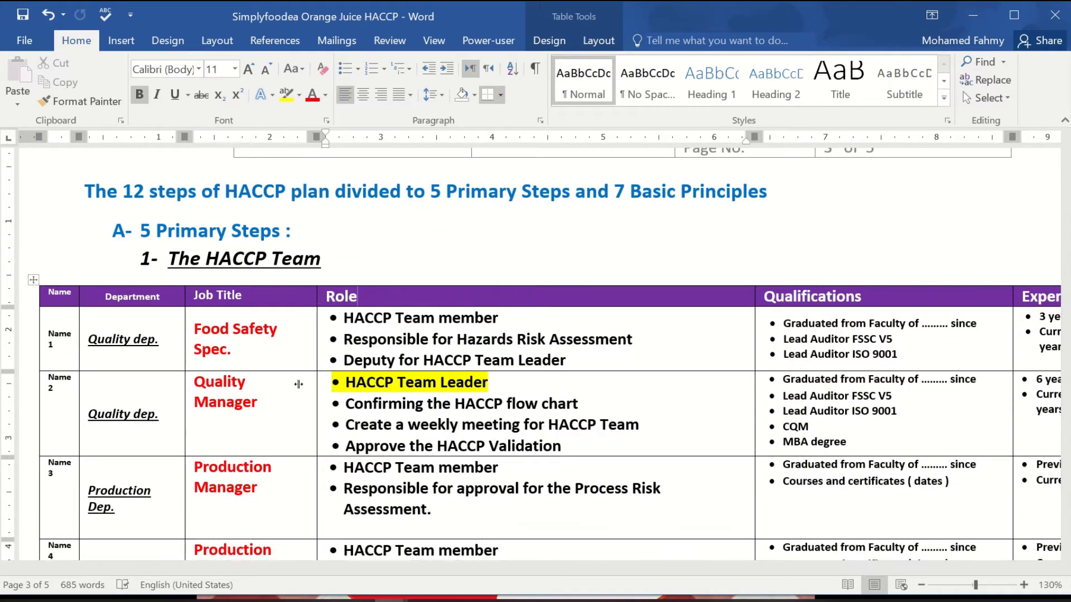
pyautogui.scroll(-20, 295, 418)
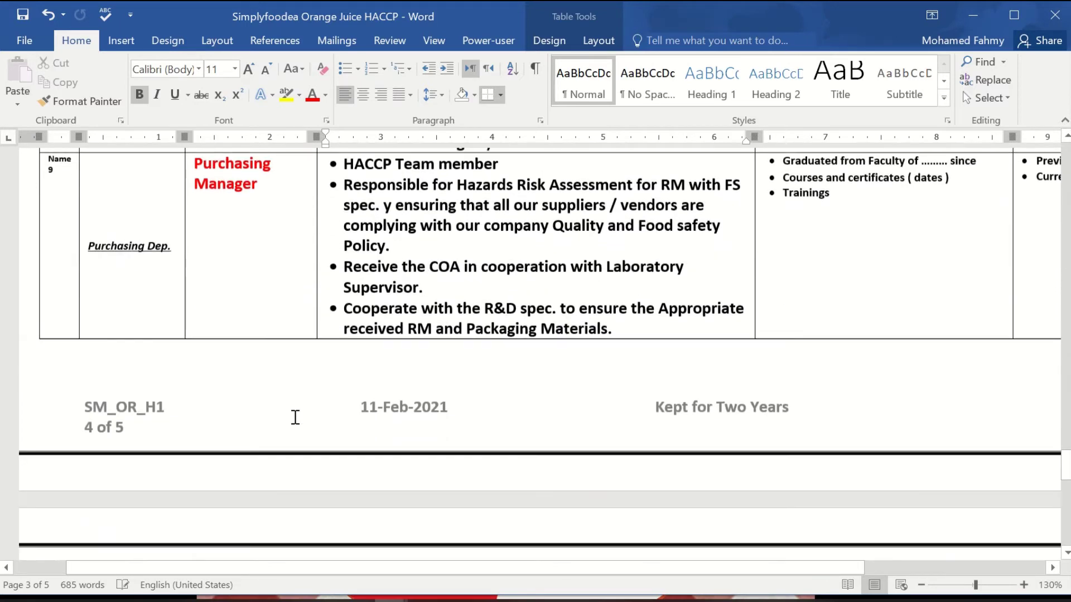
pyautogui.scroll(-4, 295, 417)
pyautogui.scroll(3, 292, 323)
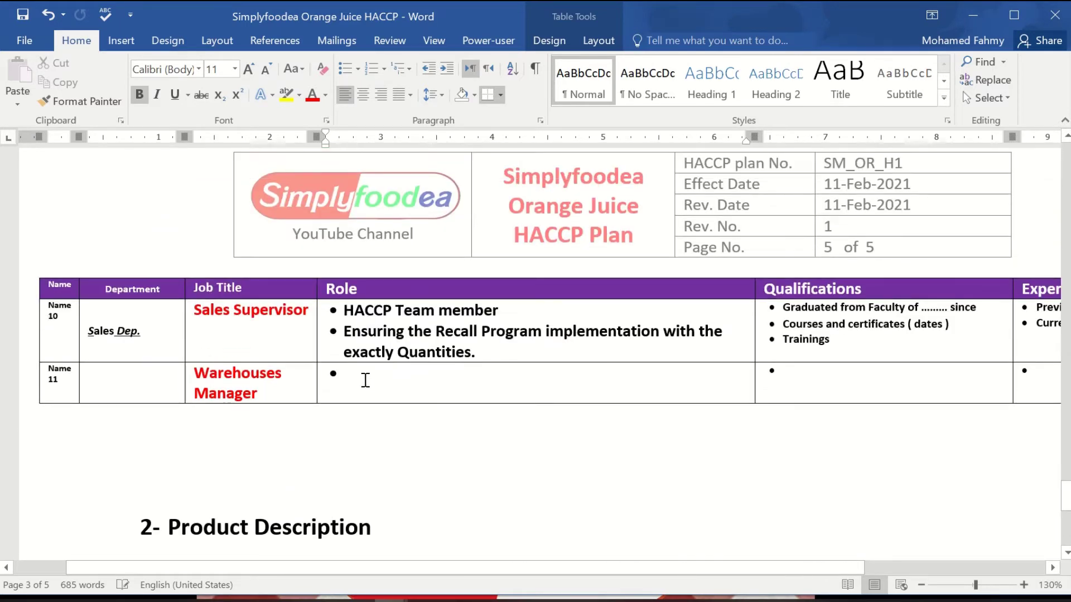
# Step: Copy the "HACCP Team member" bullet from the Sales Supervisor's Role cell into the Warehouses Manager's Role cell
pyautogui.click(365, 380)
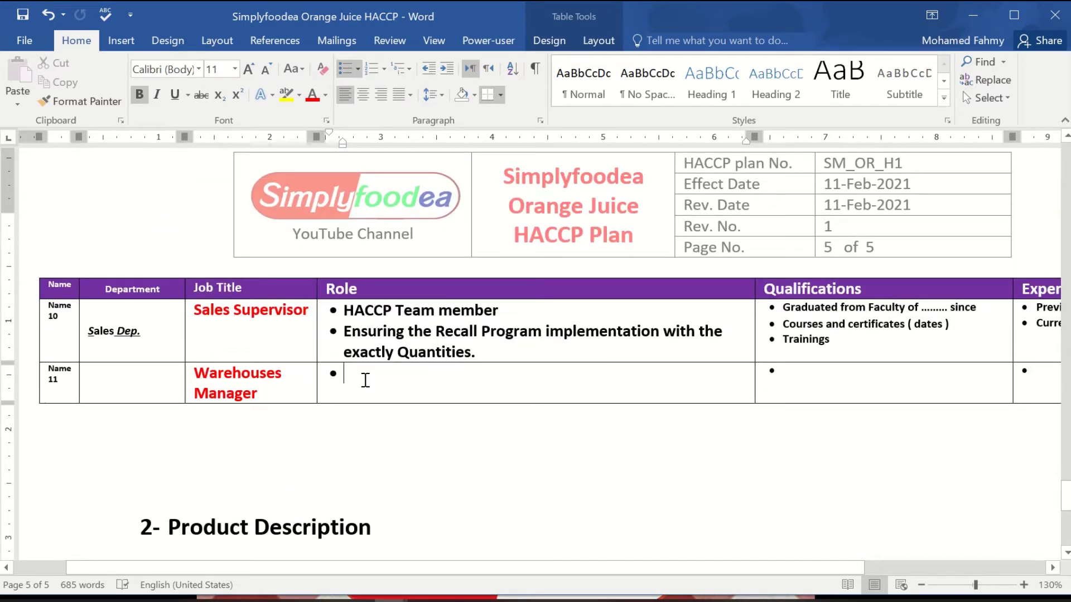
pyautogui.tripleClick(405, 311)
pyautogui.hotkey('ctrl', 'c')
pyautogui.click(420, 373)
pyautogui.hotkey('ctrl', 'v')
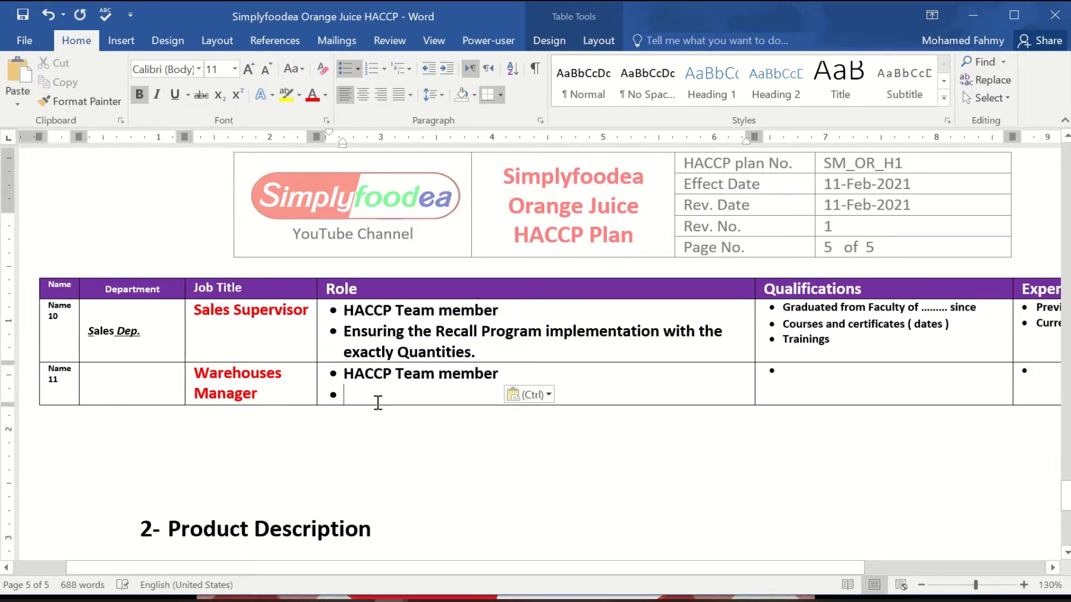
# Step: Start the Warehouses Manager's second Role bullet with "Ensuring the implementation of the Good Warehousing Practices (GWP"
pyautogui.write('Ensuring th')
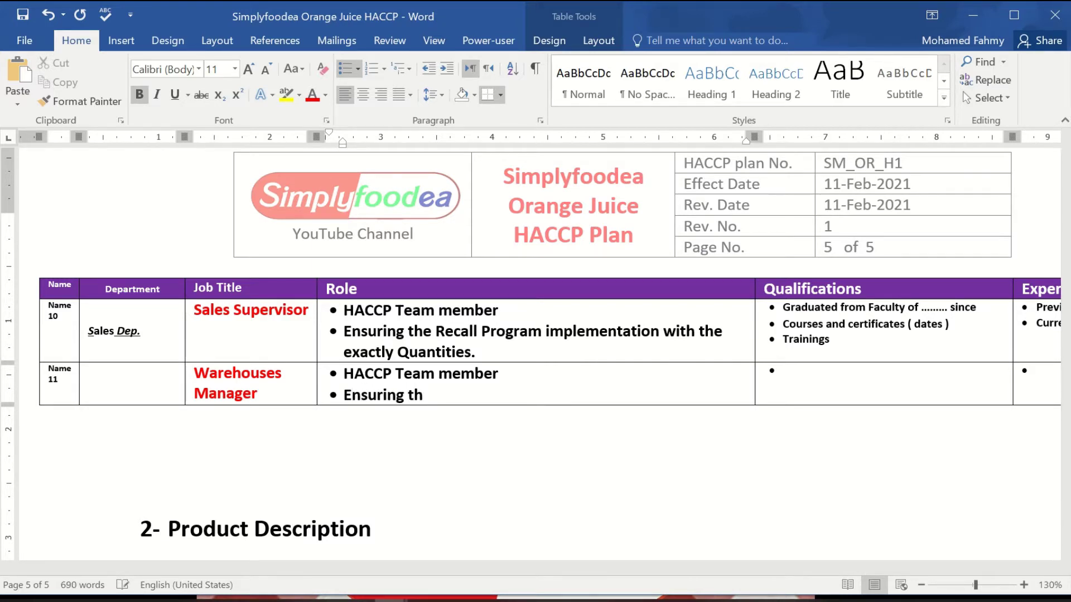
pyautogui.write('e implementation of the ')
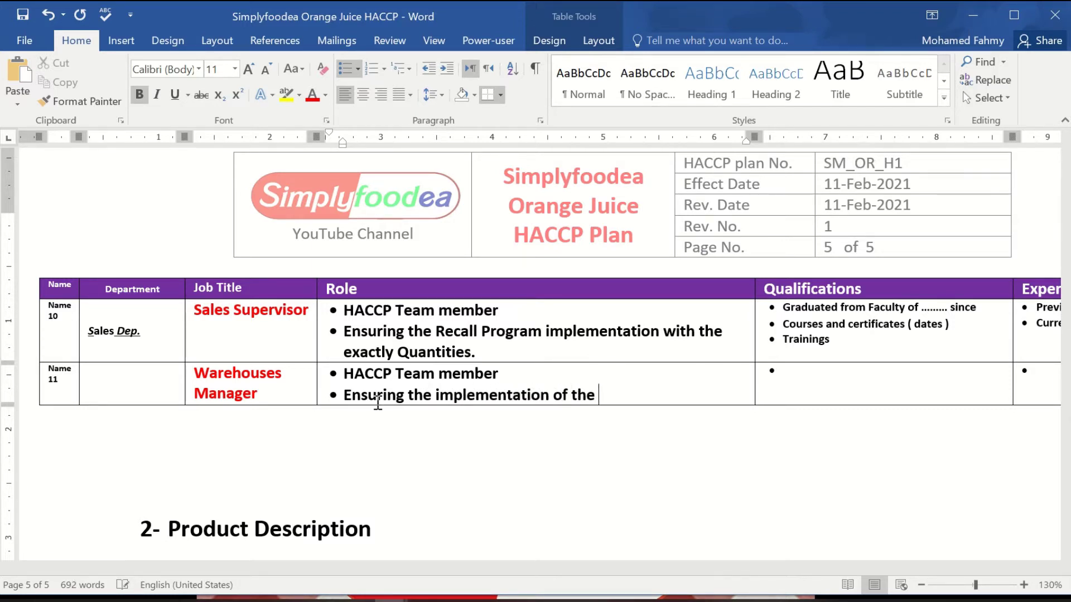
pyautogui.write('Good Ware')
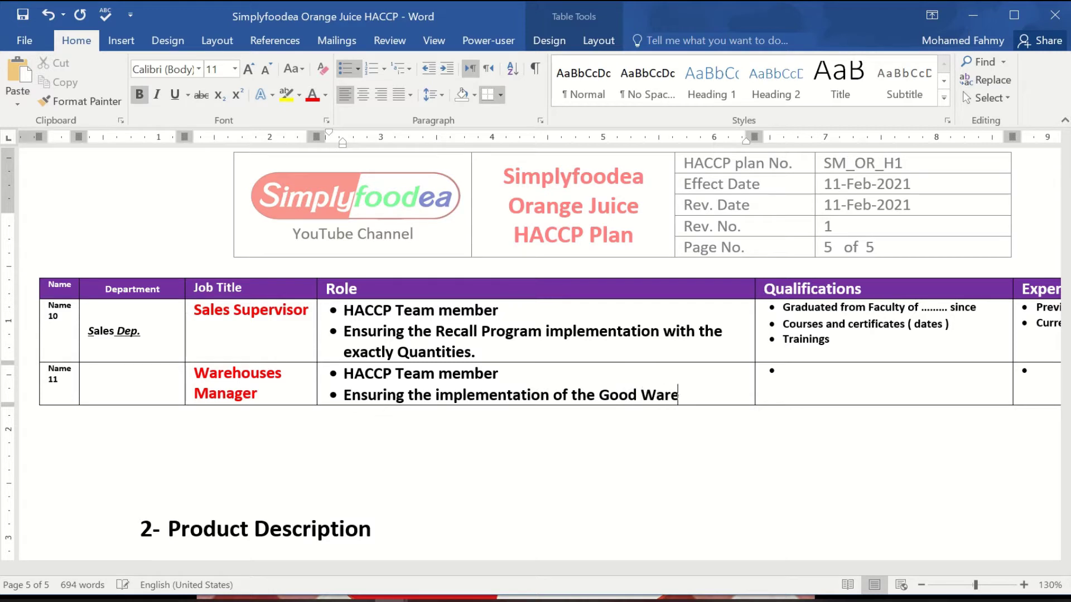
pyautogui.write('housing')
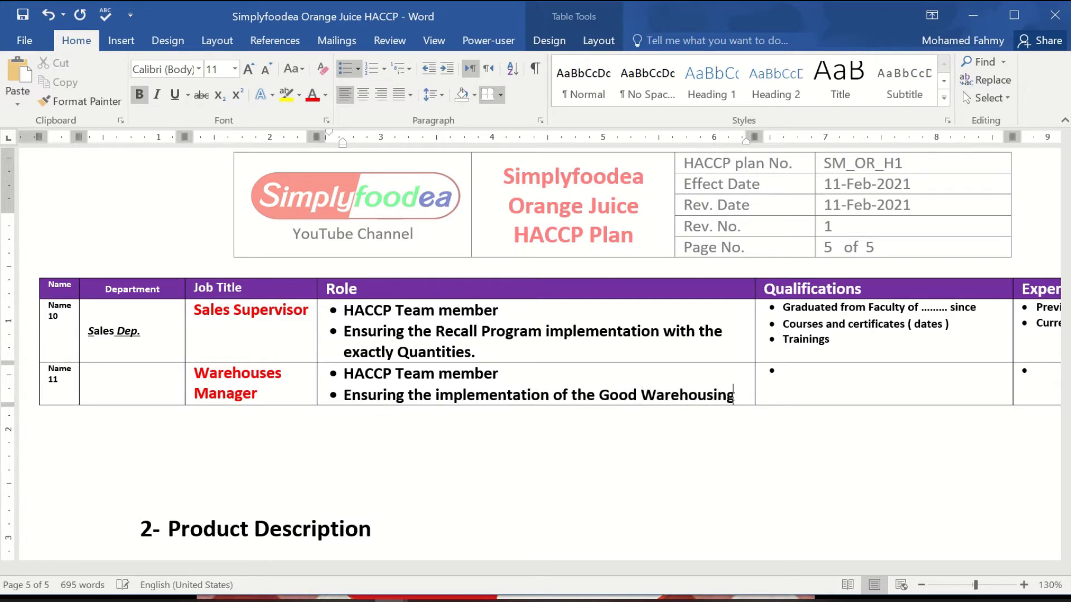
pyautogui.write(' Practices (GWP')
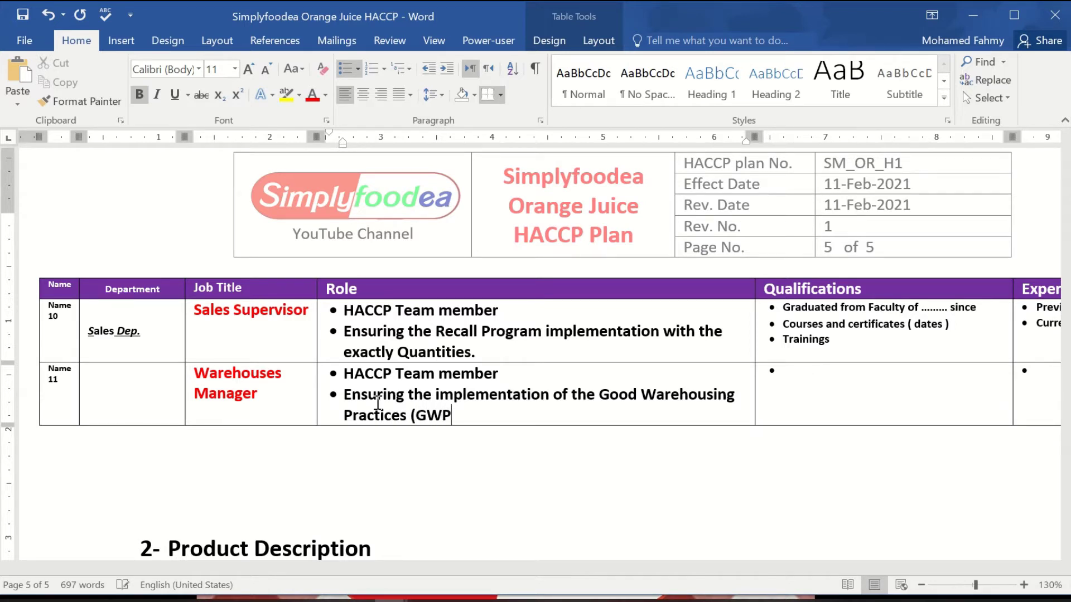
# Step: Close the GWP parenthesis and continue the bullet with "(either proper temperature , RH relative Humidity and proper cleaning and sorting in Warehouses as"
pyautogui.write(') (either proper tempe')
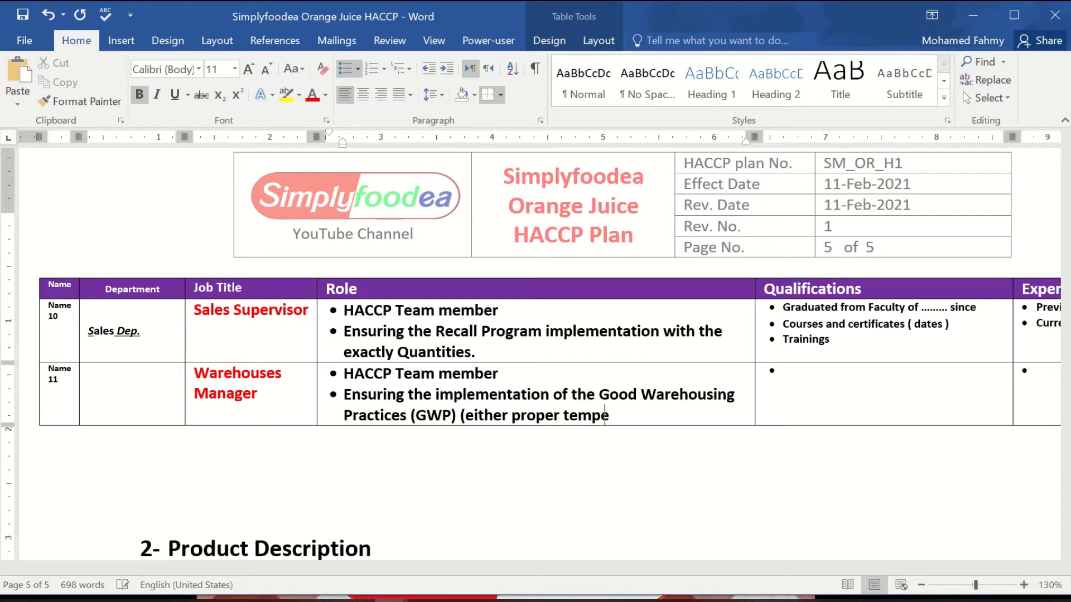
pyautogui.write('rature , RH relative Humidity')
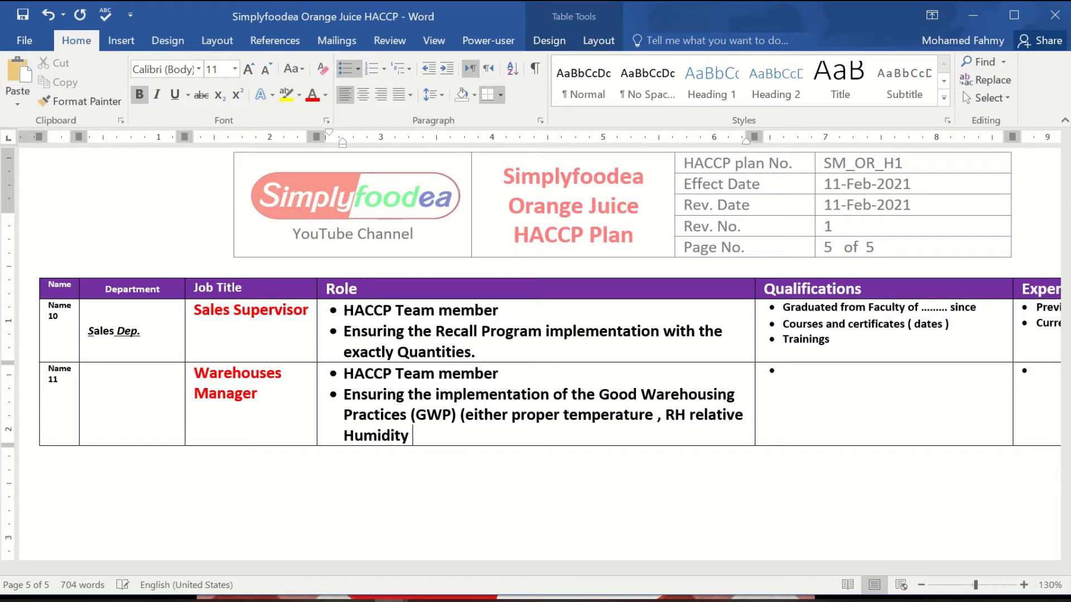
pyautogui.write(' and proper cleaning and sorting ')
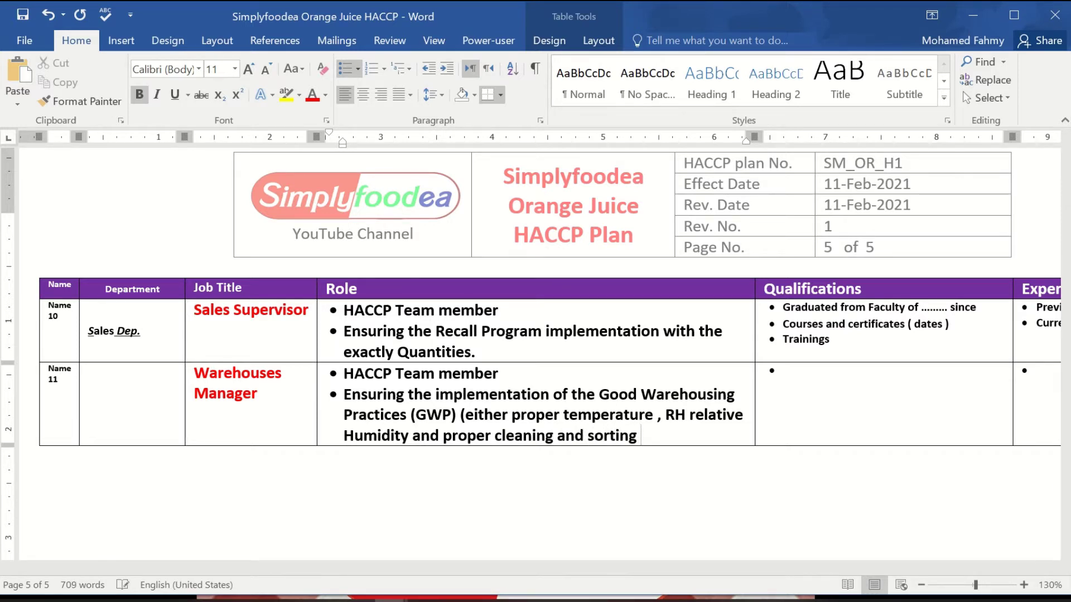
pyautogui.write('in Wareho')
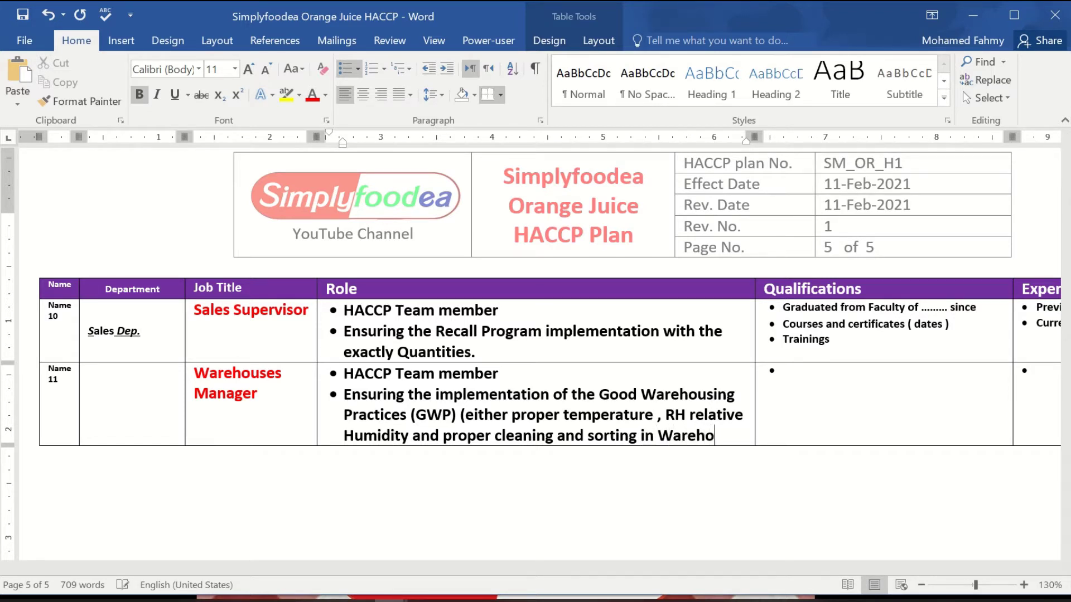
pyautogui.write('uses as F')
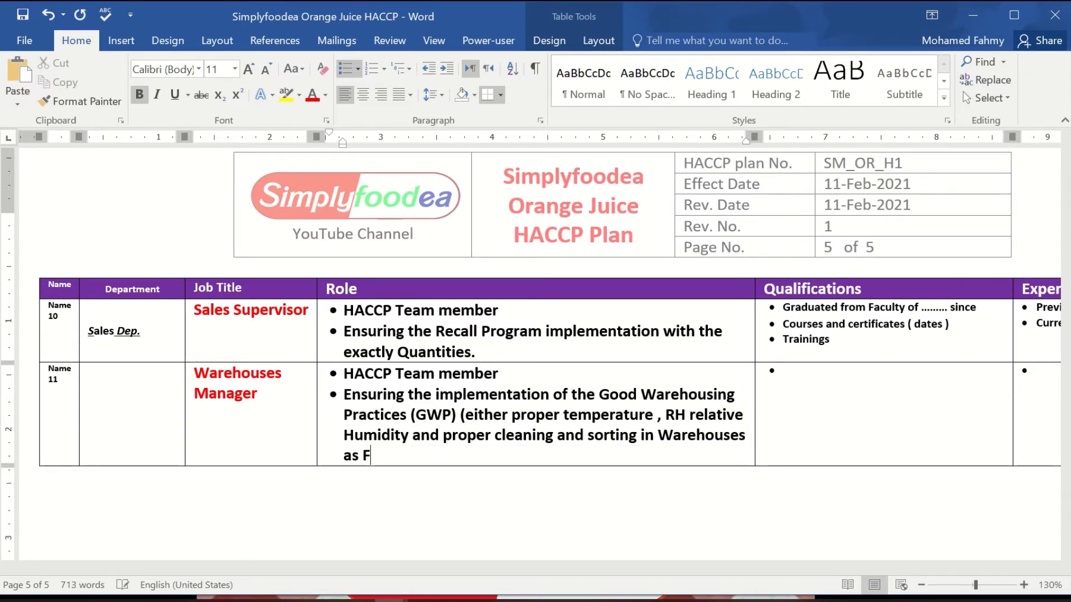
# Step: Add the stock rotation method "FIFO ( First – In – First – Out)" to the Warehouses Manager's second Role bullet
pyautogui.write('lFO (')
pyautogui.scroll(5, 377, 402)
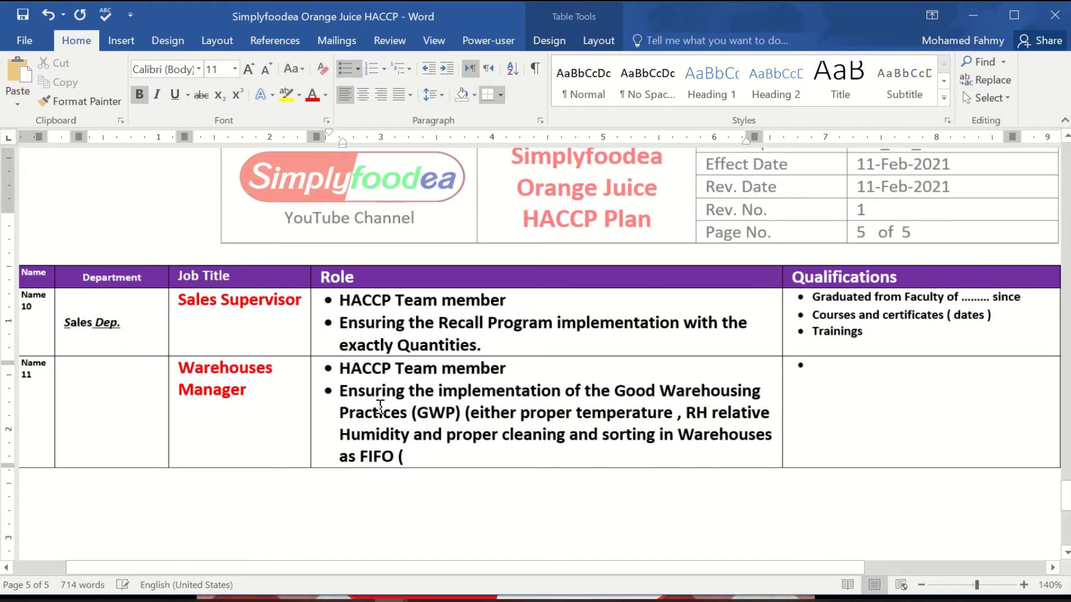
pyautogui.scroll(2, 429, 457)
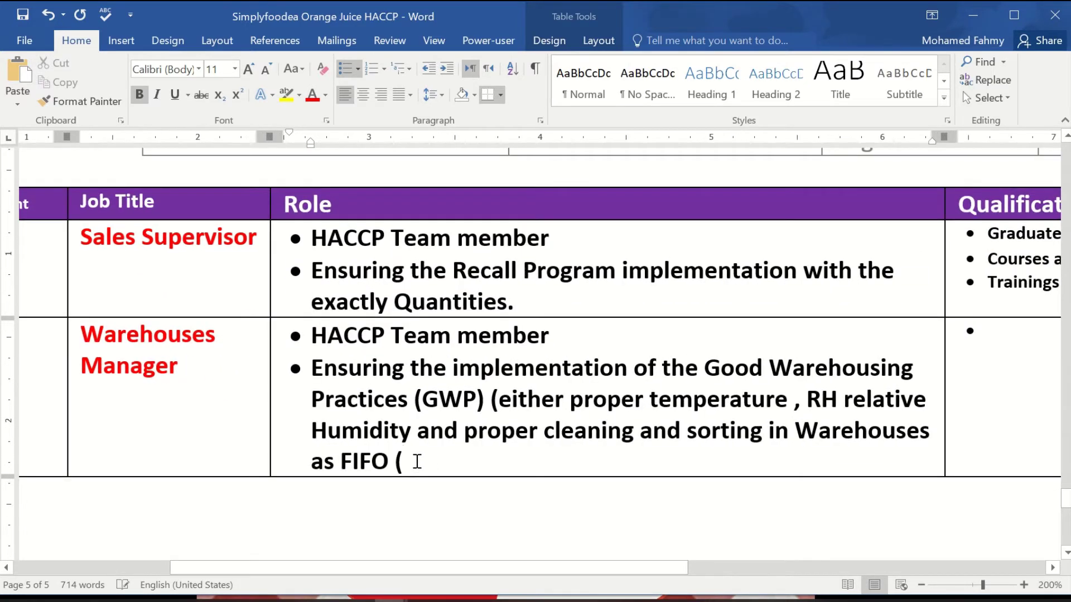
pyautogui.write('First')
pyautogui.write(' - In')
pyautogui.write(' - Fi')
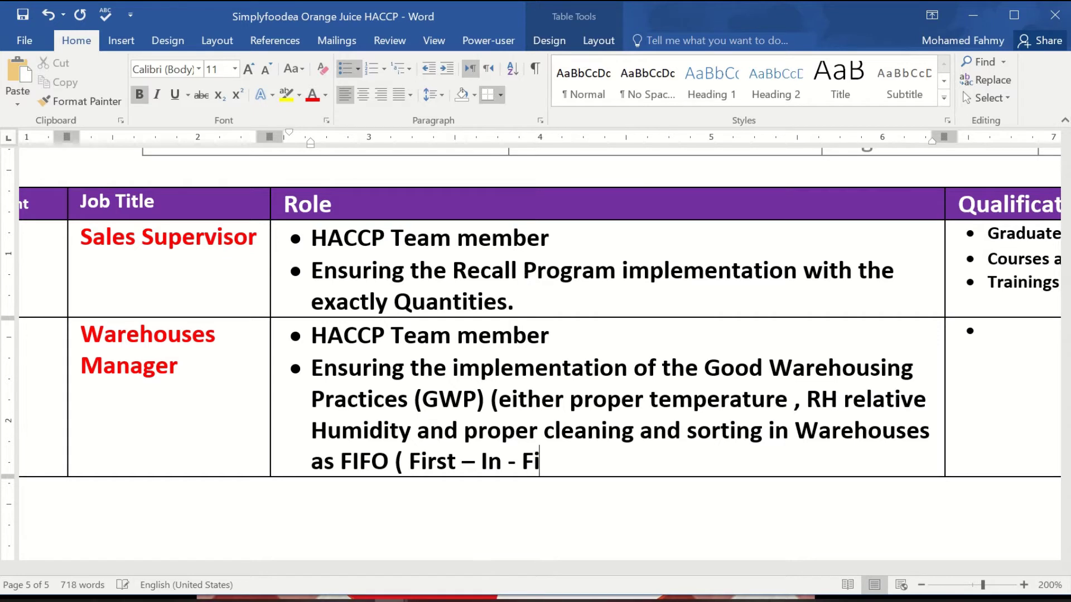
pyautogui.write('rst - Out')
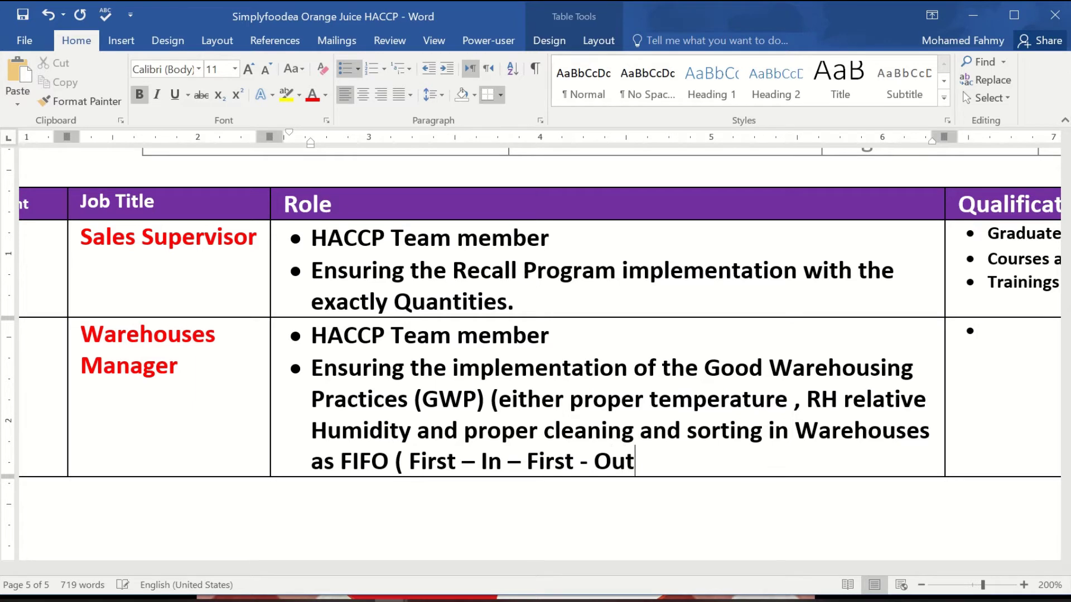
pyautogui.write(') ')
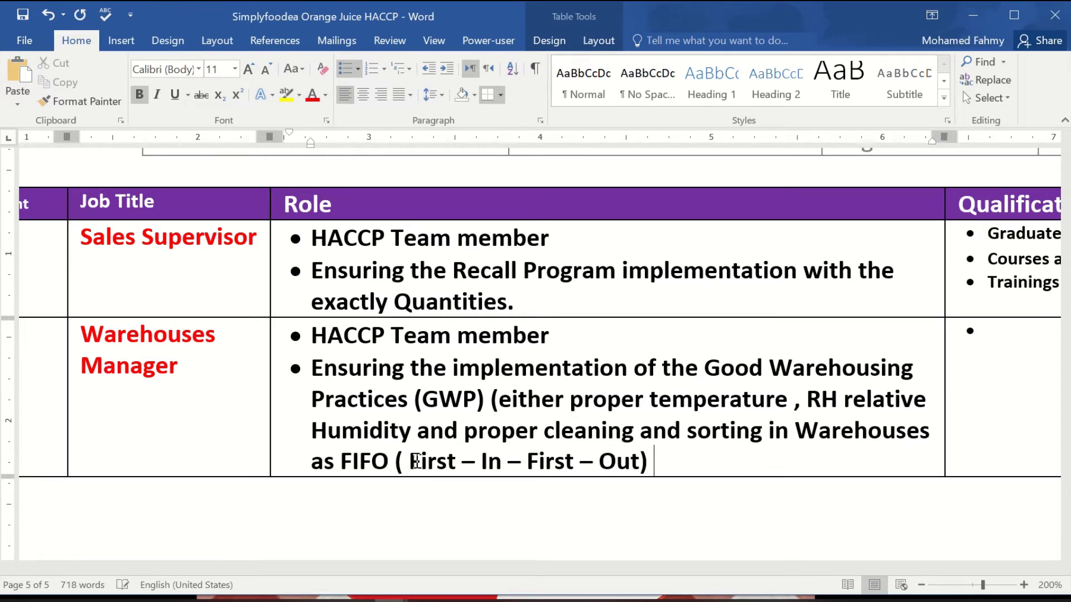
# Step: End the Warehouses Manager's Role bullet with ", FEFO (First – Expired – First – Out )." and save the document
pyautogui.write(', FEFO ')
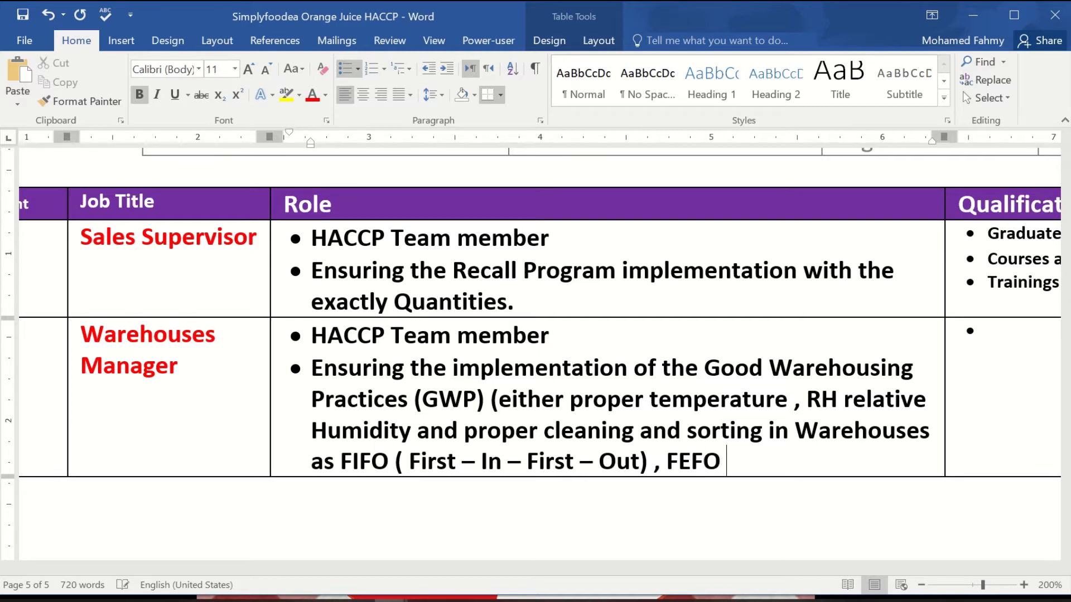
pyautogui.write('(F')
pyautogui.write('irst ')
pyautogui.write('- Ex')
pyautogui.write('pired -')
pyautogui.write('F')
pyautogui.write('ir')
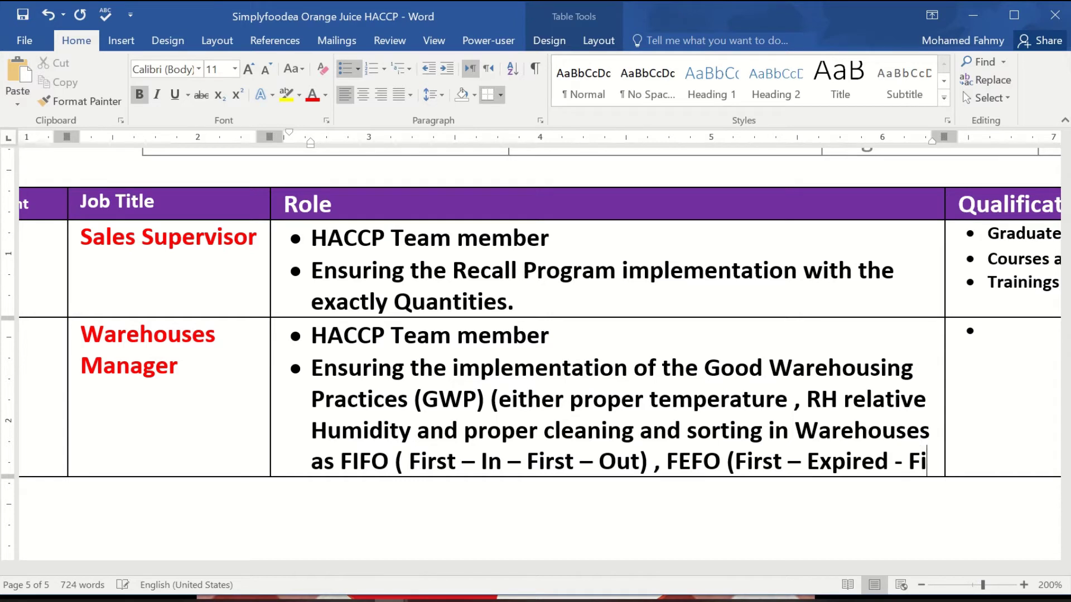
pyautogui.write('st ')
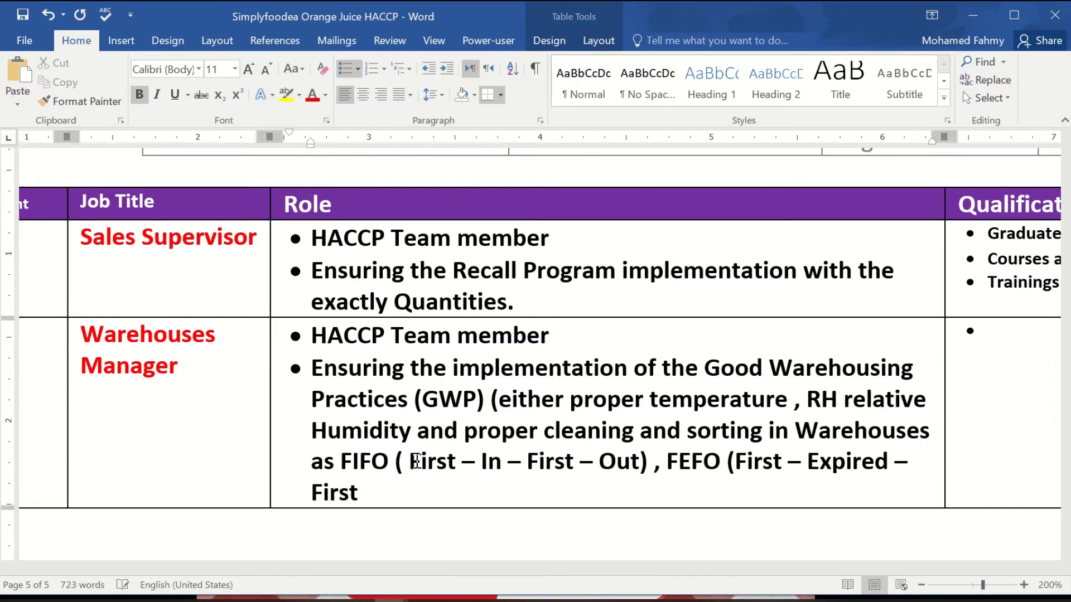
pyautogui.write('- Out )')
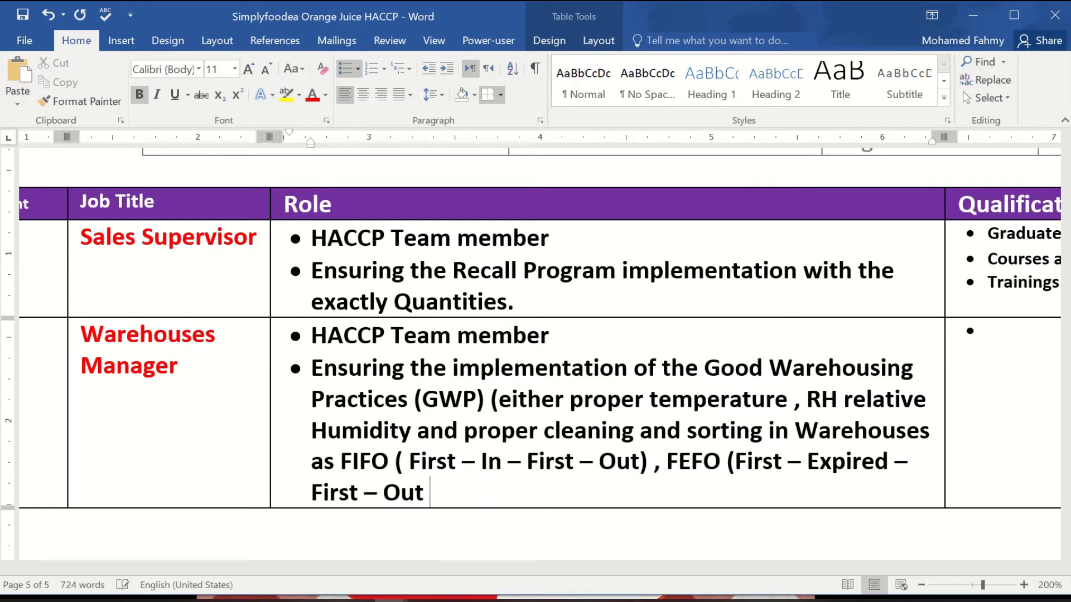
pyautogui.write('.')
pyautogui.hotkey('ctrl', 's')
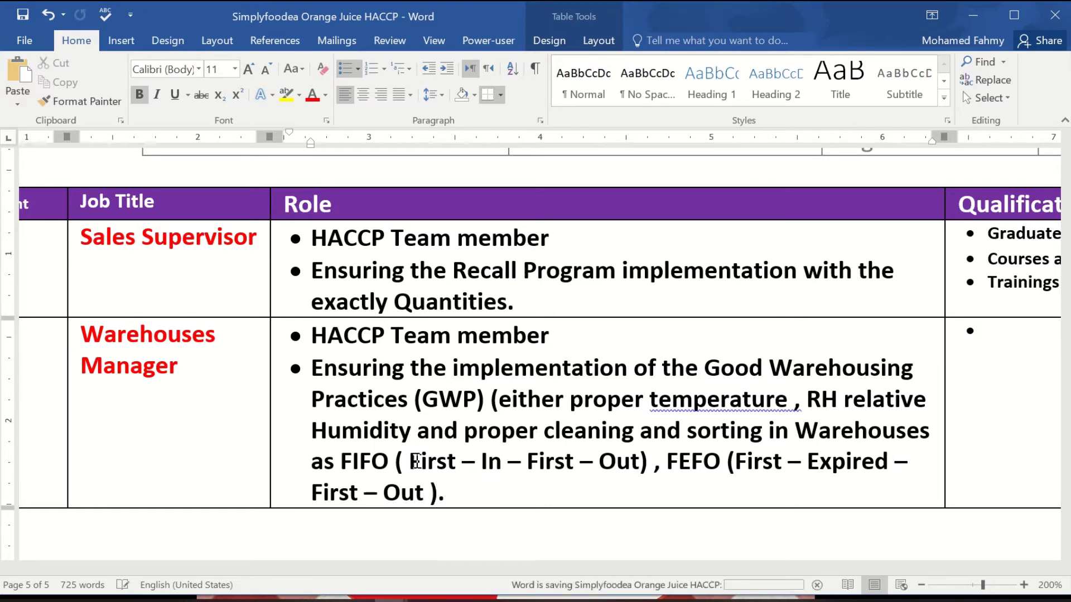
# Step: Accept the suggested spacing corrections for "temperature ," and "( First" in the Warehouses Manager's Role bullet
pyautogui.rightClick(792, 407)
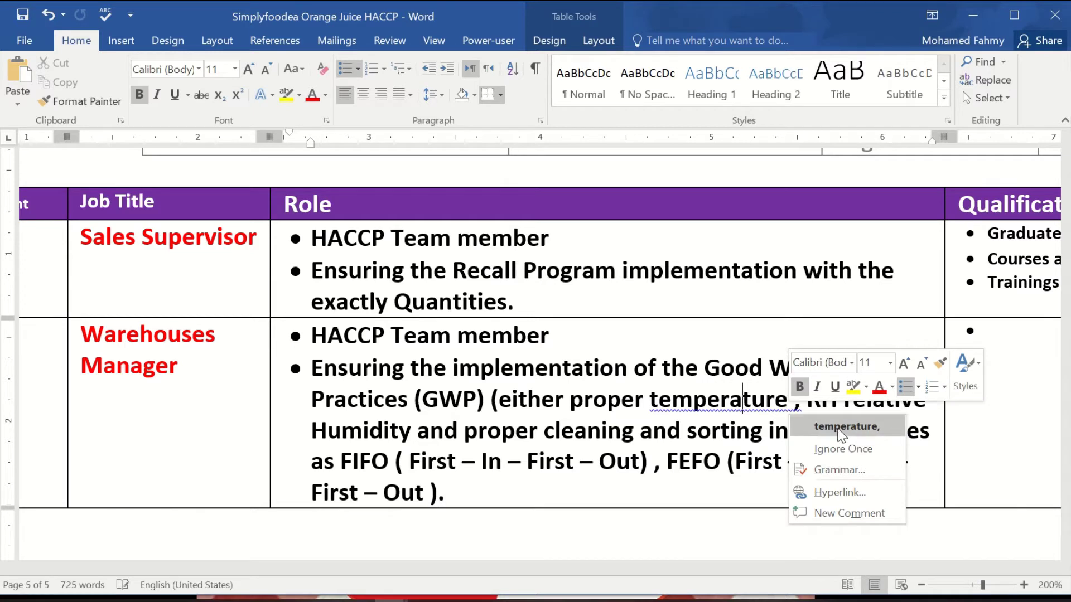
pyautogui.click(836, 424)
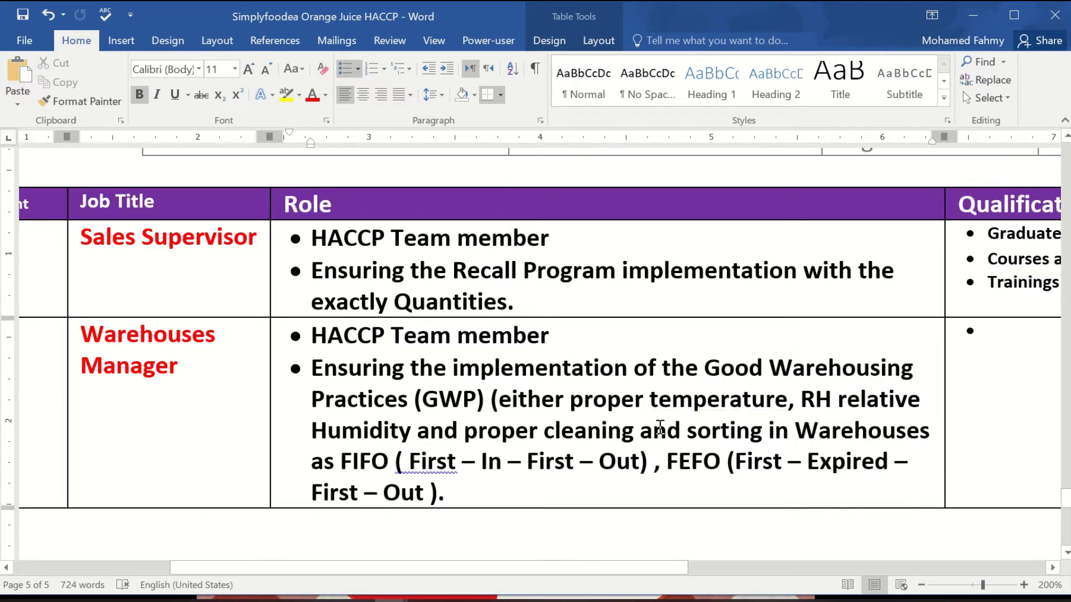
pyautogui.rightClick(431, 468)
pyautogui.click(481, 485)
pyautogui.scroll(-1, 492, 432)
pyautogui.scroll(-3, 492, 433)
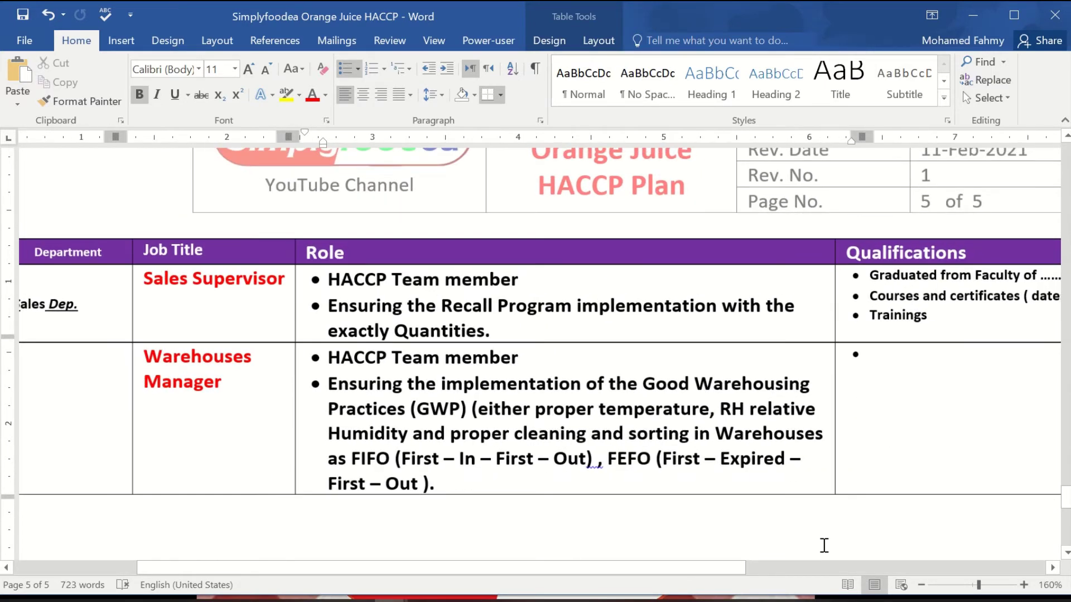
# Step: Copy the Sales Supervisor's Qualifications and Experience entries into the matching cells of the Warehouses Manager row
pyautogui.moveTo(739, 568); pyautogui.dragTo(1024, 563)
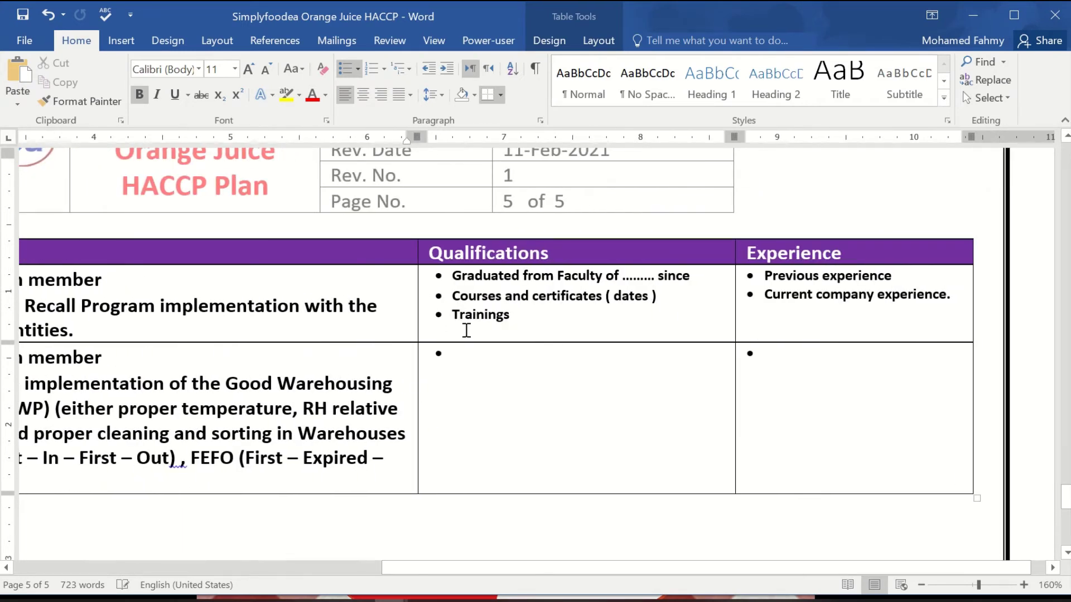
pyautogui.moveTo(963, 275); pyautogui.dragTo(570, 331)
pyautogui.hotkey('ctrl', 'c')
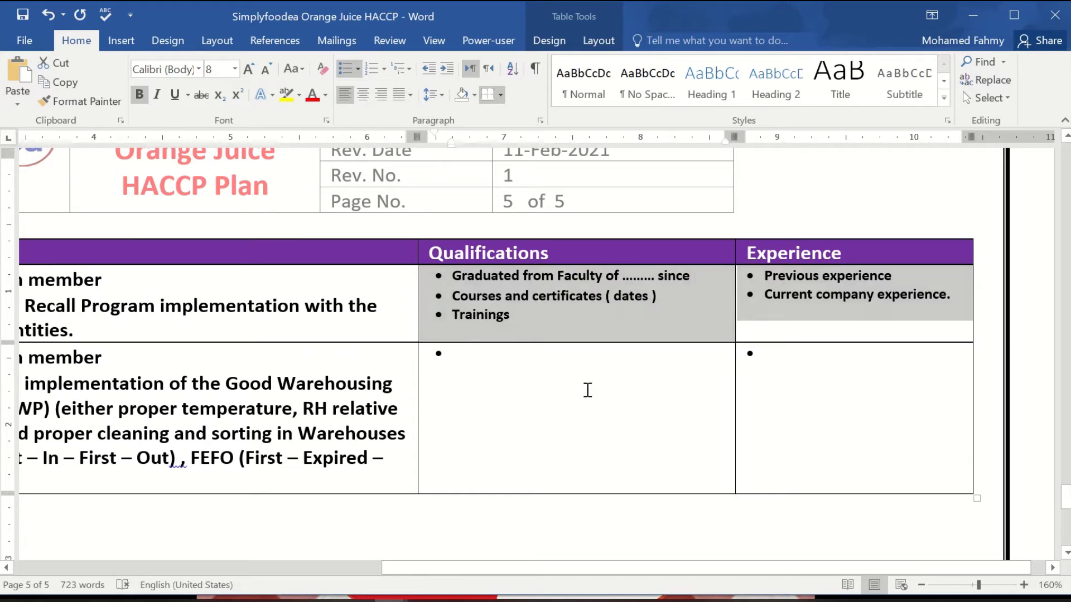
pyautogui.click(533, 390)
pyautogui.hotkey('ctrl', 'v')
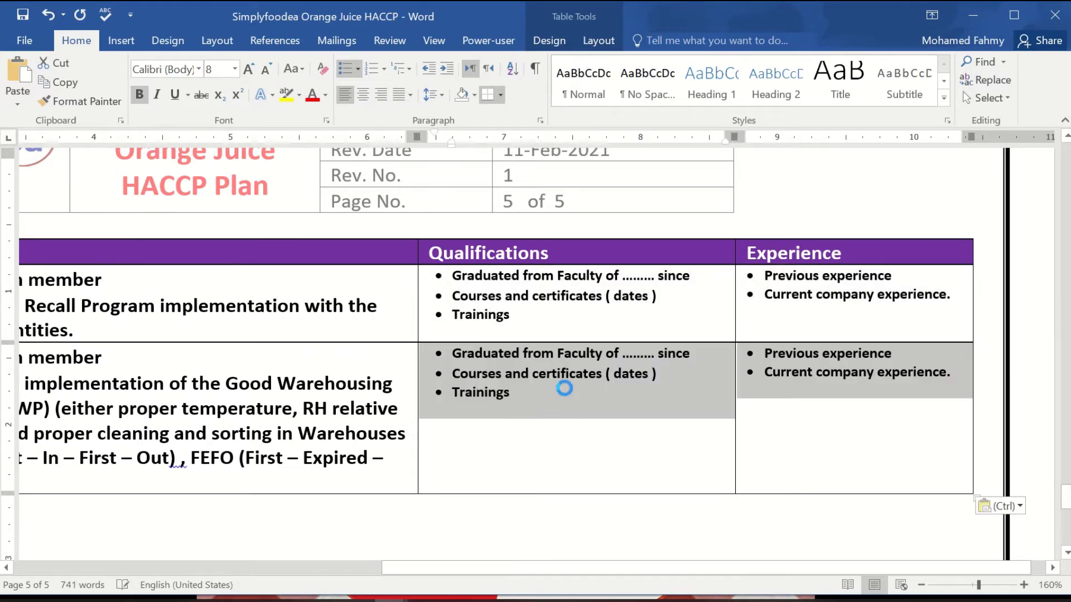
# Step: Review the roles, qualifications and experience entries of the first team members on page 3, from the Experience column back to Name
pyautogui.click(520, 416)
pyautogui.scroll(15, 519, 406)
pyautogui.scroll(-7, 520, 404)
pyautogui.scroll(12, 518, 407)
pyautogui.scroll(-5, 519, 406)
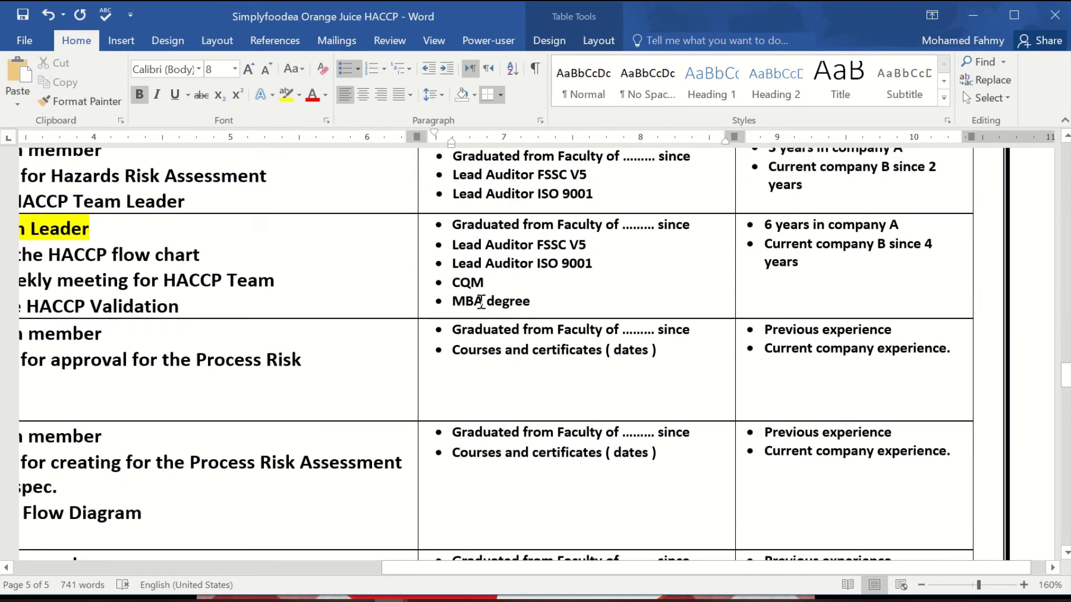
pyautogui.scroll(-1, 456, 262)
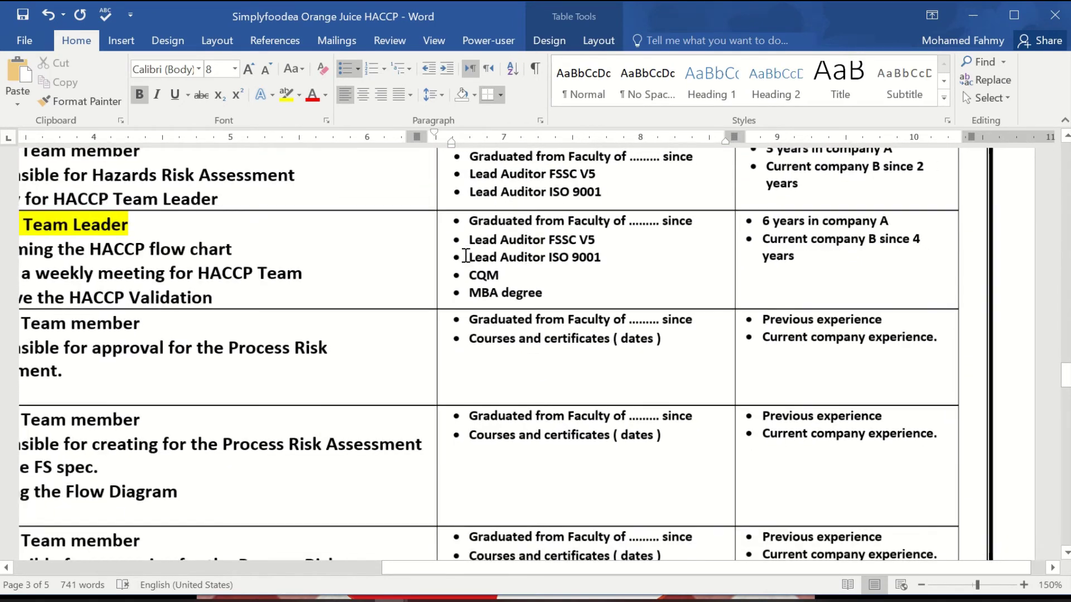
pyautogui.scroll(2, 780, 479)
pyautogui.moveTo(752, 566); pyautogui.dragTo(609, 564)
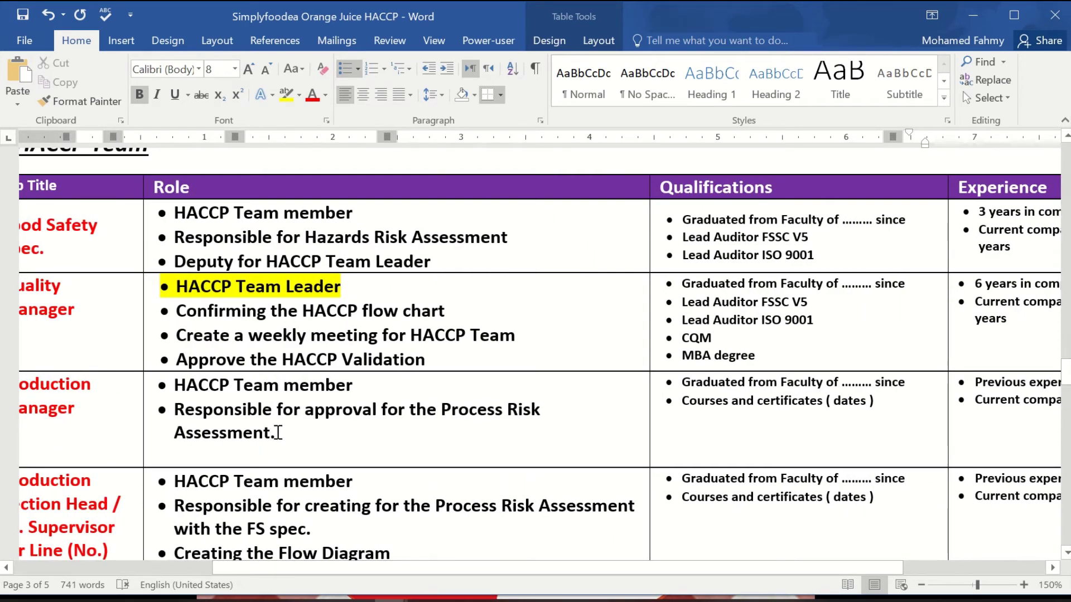
pyautogui.moveTo(522, 566); pyautogui.dragTo(386, 567)
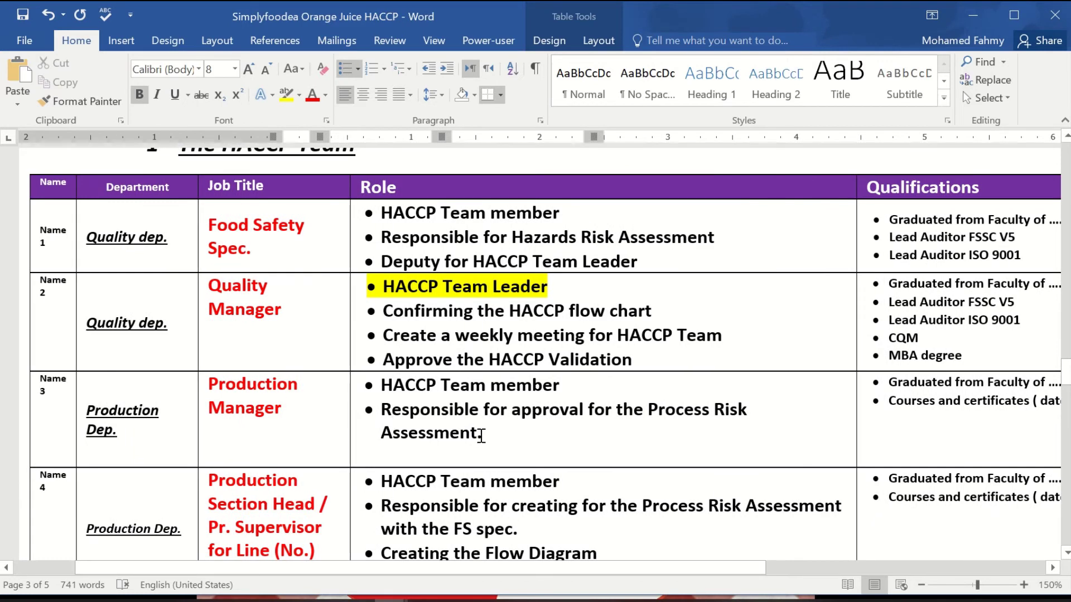
# Step: Add an empty bullet to the Production Manager's Role and insert "First" before "Deputy for HACCP Team Leader" in the Food Safety Spec.'s Role
pyautogui.click(492, 431)
pyautogui.press('Return')
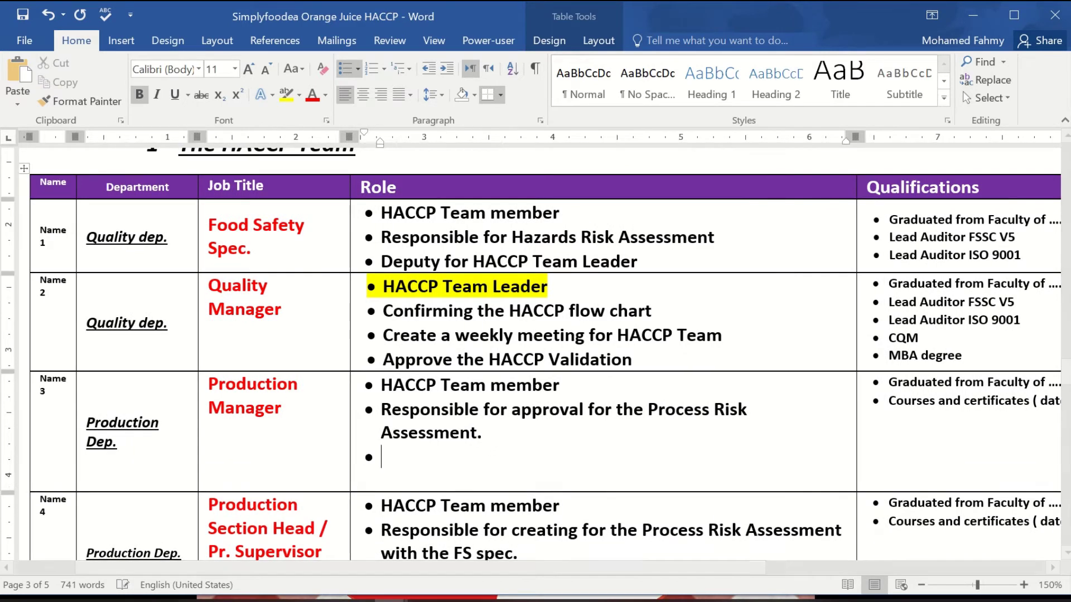
pyautogui.tripleClick(509, 262)
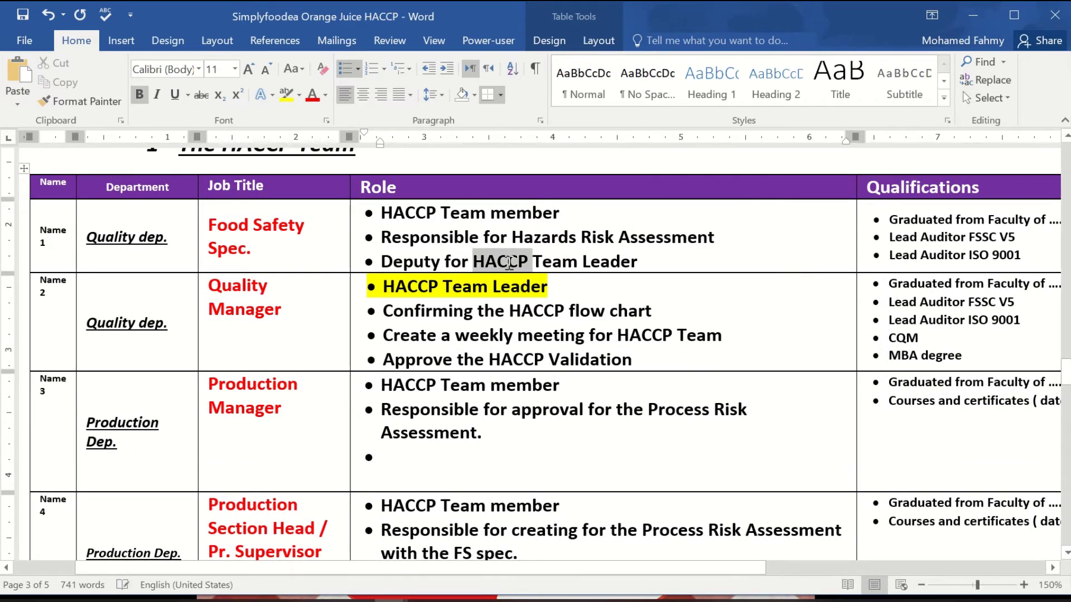
pyautogui.click(509, 265)
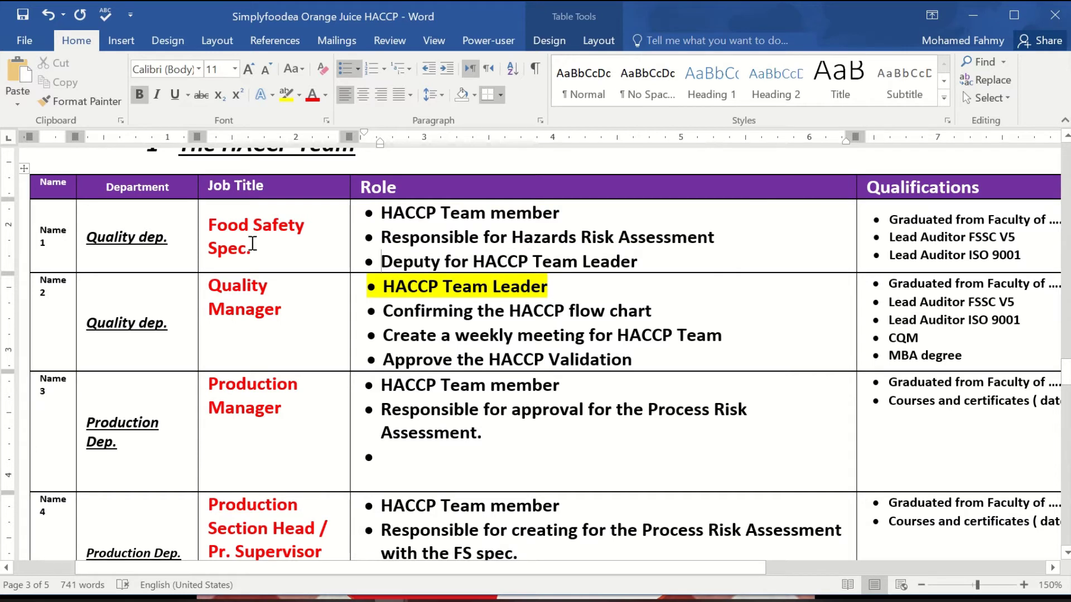
pyautogui.click(382, 261)
pyautogui.write('First')
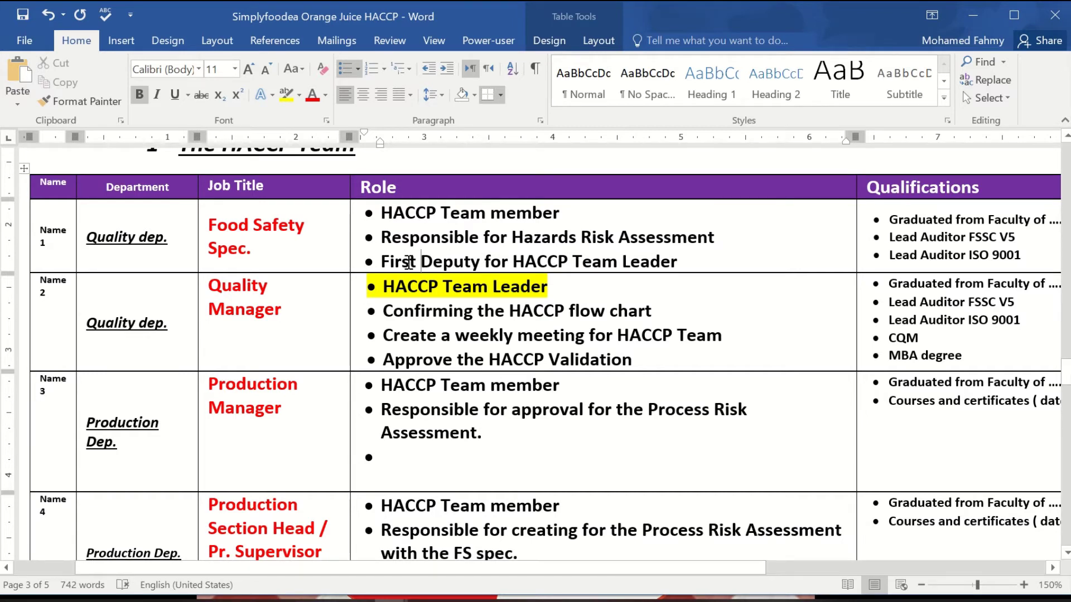
# Step: Copy "First Deputy for HACCP Team Leader" into the Production Manager's empty Role bullet and change "First" to "Second" there
pyautogui.moveTo(385, 266); pyautogui.dragTo(678, 266)
pyautogui.hotkey('ctrl', 'c')
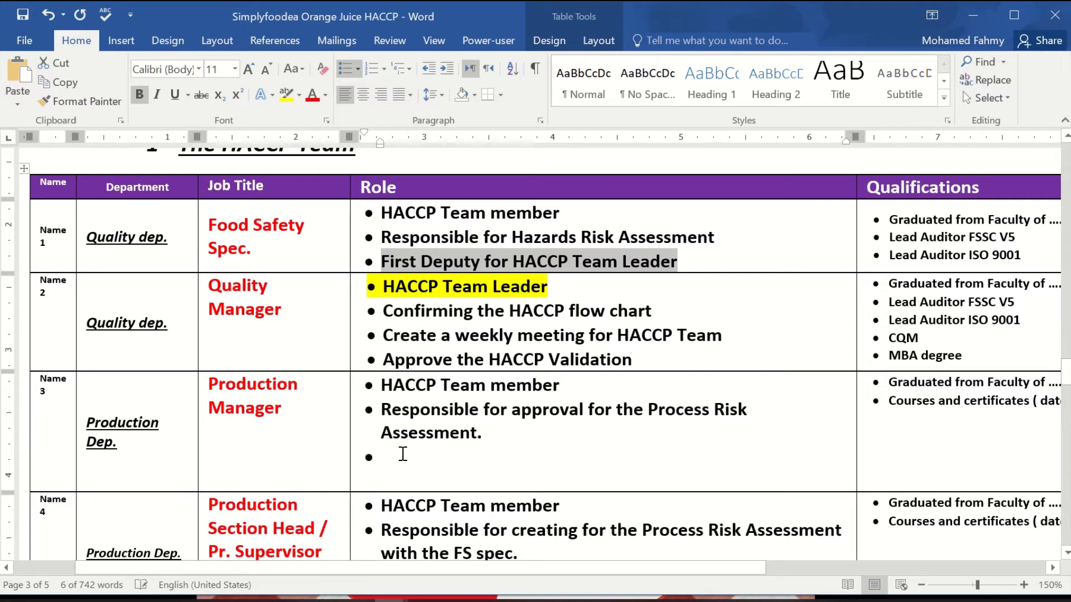
pyautogui.click(400, 458)
pyautogui.hotkey('ctrl', 'v')
pyautogui.doubleClick(402, 458)
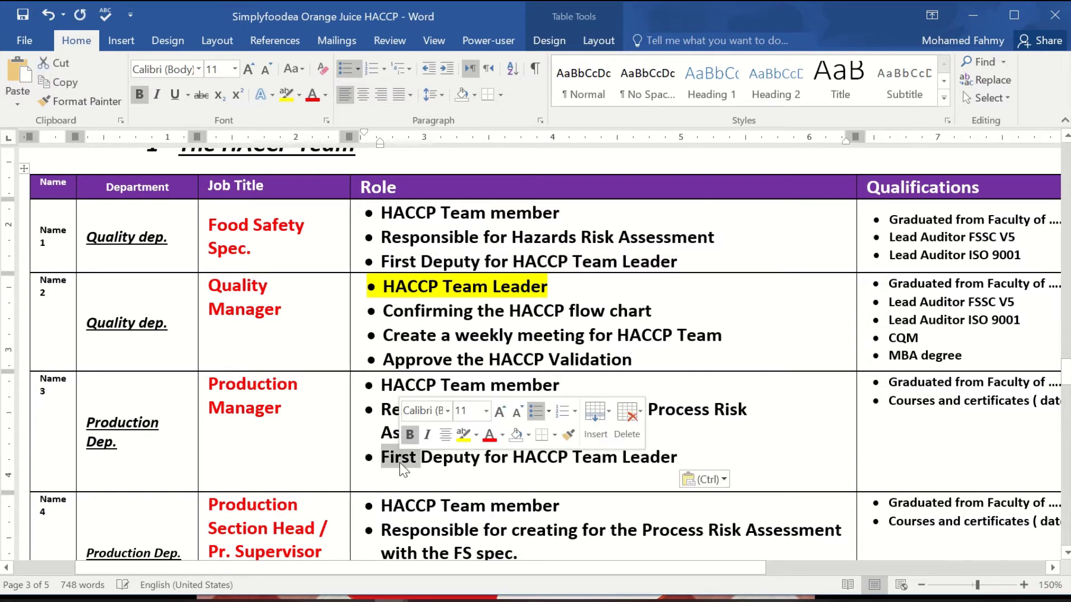
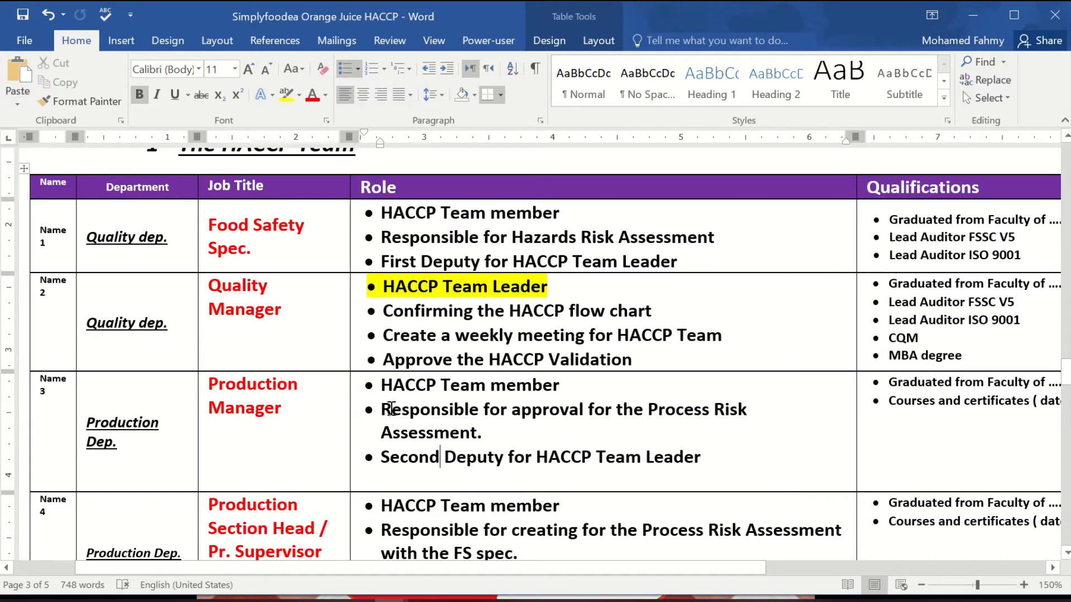
# Step: Color the word "approval" red in the Production Manager's Role bullet about the Process Risk Assessment
pyautogui.doubleClick(556, 411)
pyautogui.click(644, 386)
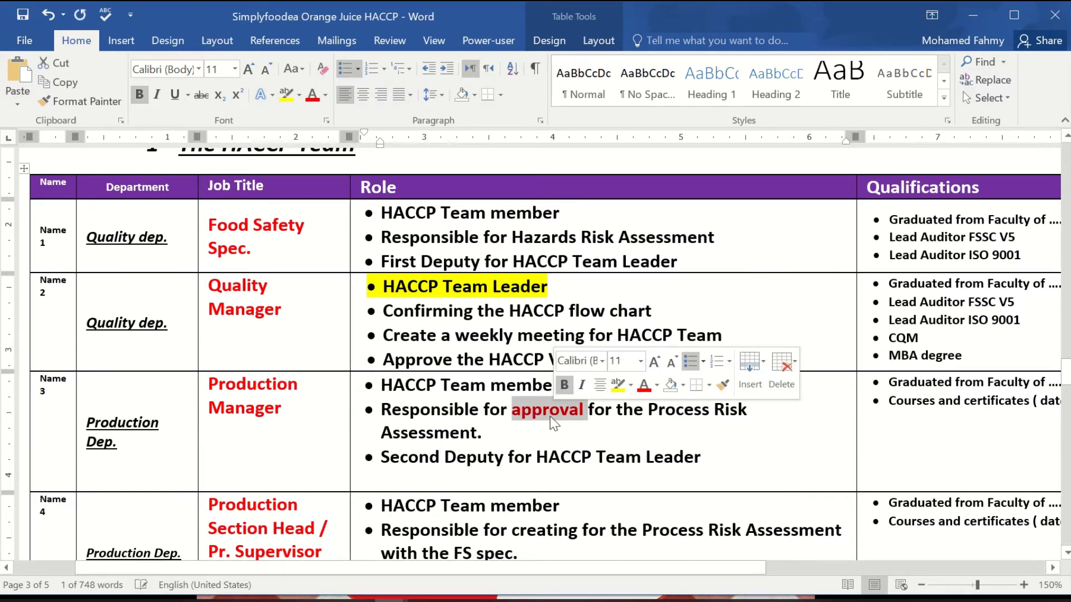
pyautogui.click(550, 417)
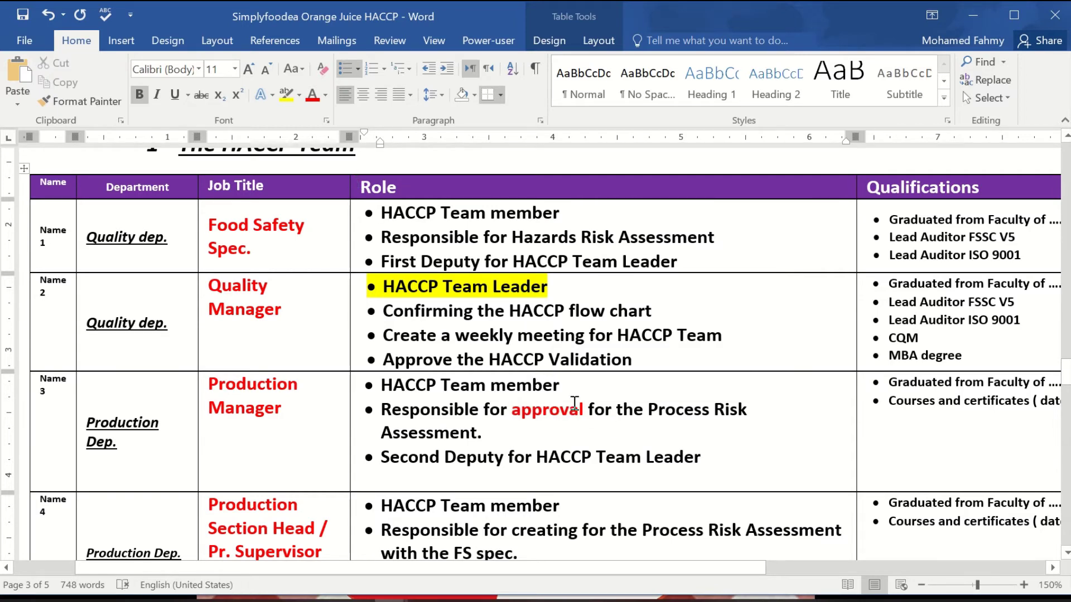
# Step: Change the "Reviewed by" header in the page 1 sign-off table to "Reviewed and approved by"
pyautogui.scroll(10, 558, 413)
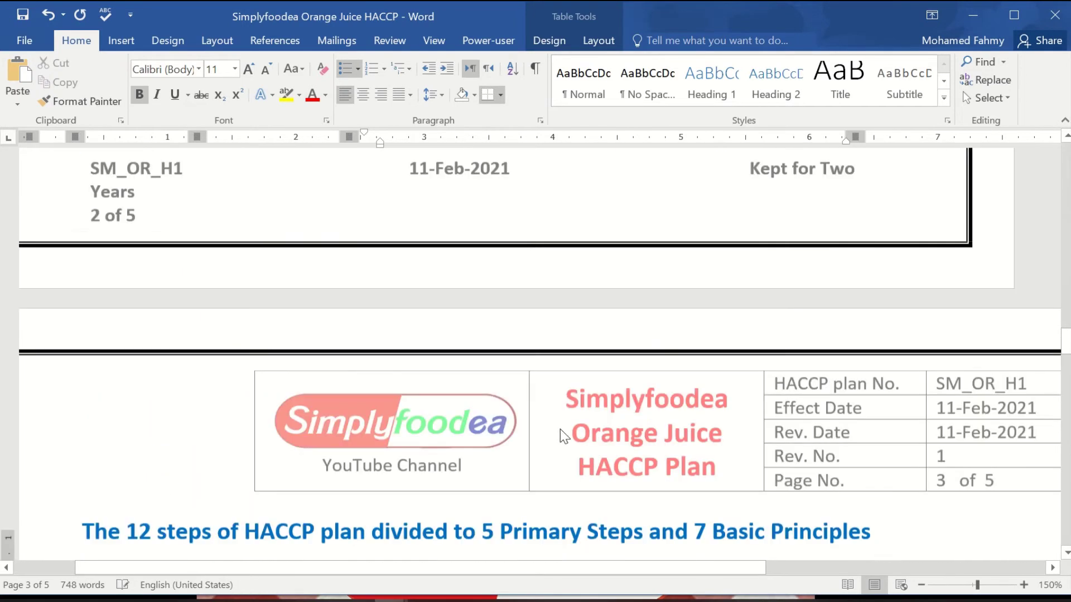
pyautogui.keyDown('ctrl'); pyautogui.scroll(-3, 561, 430); pyautogui.keyUp('ctrl')
pyautogui.scroll(15, 561, 430)
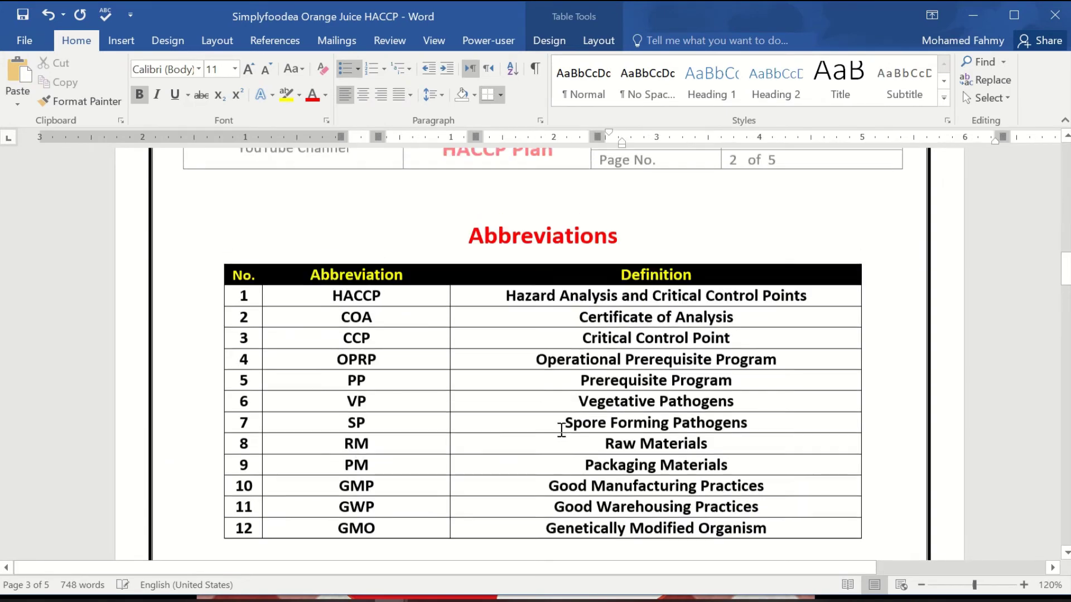
pyautogui.scroll(-3, 561, 430)
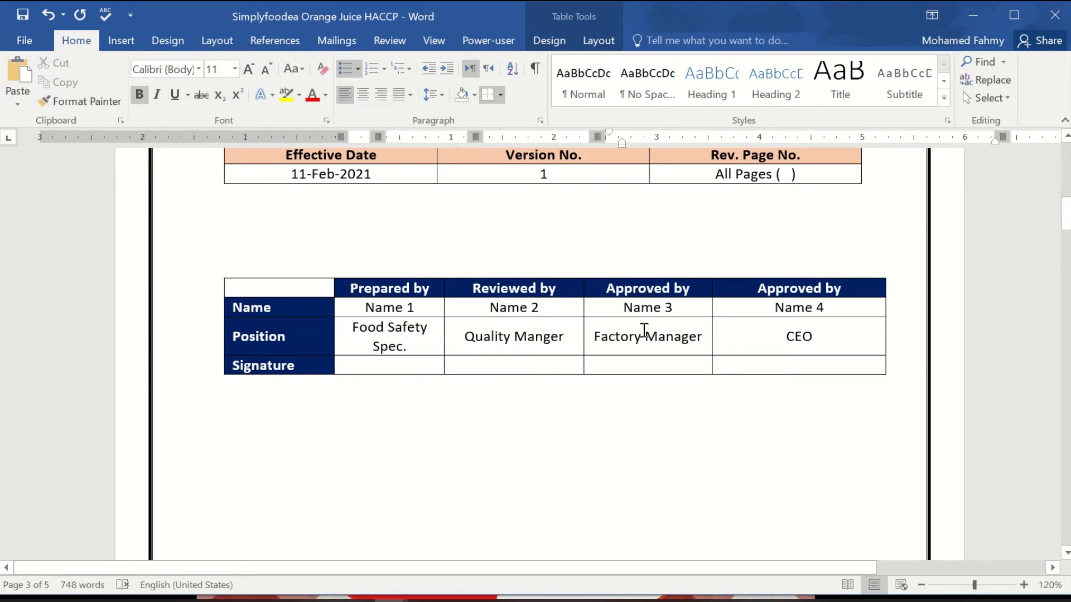
pyautogui.click(543, 292)
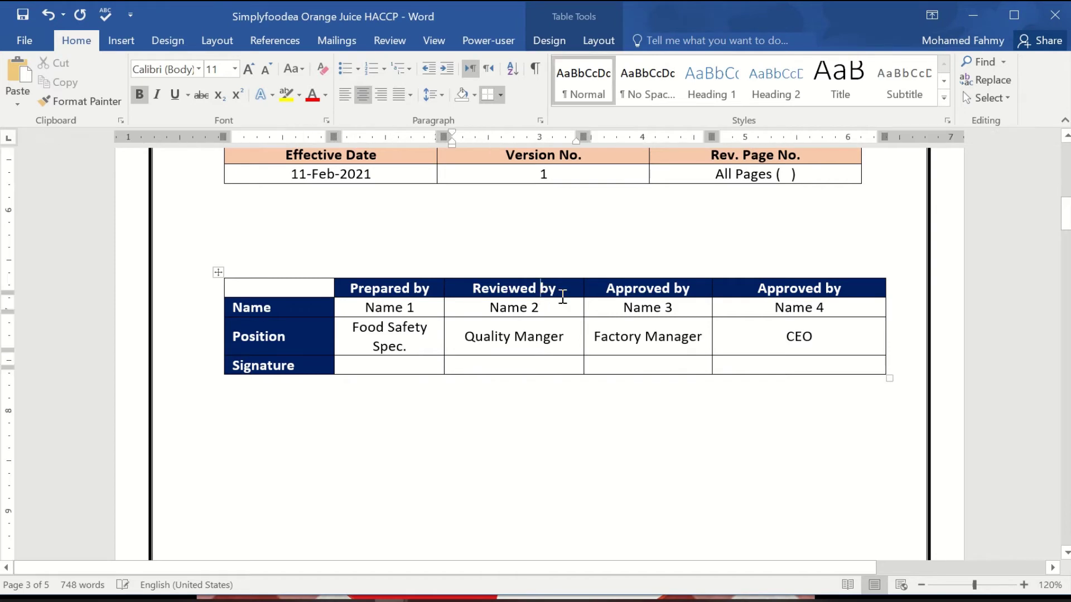
pyautogui.write('and ')
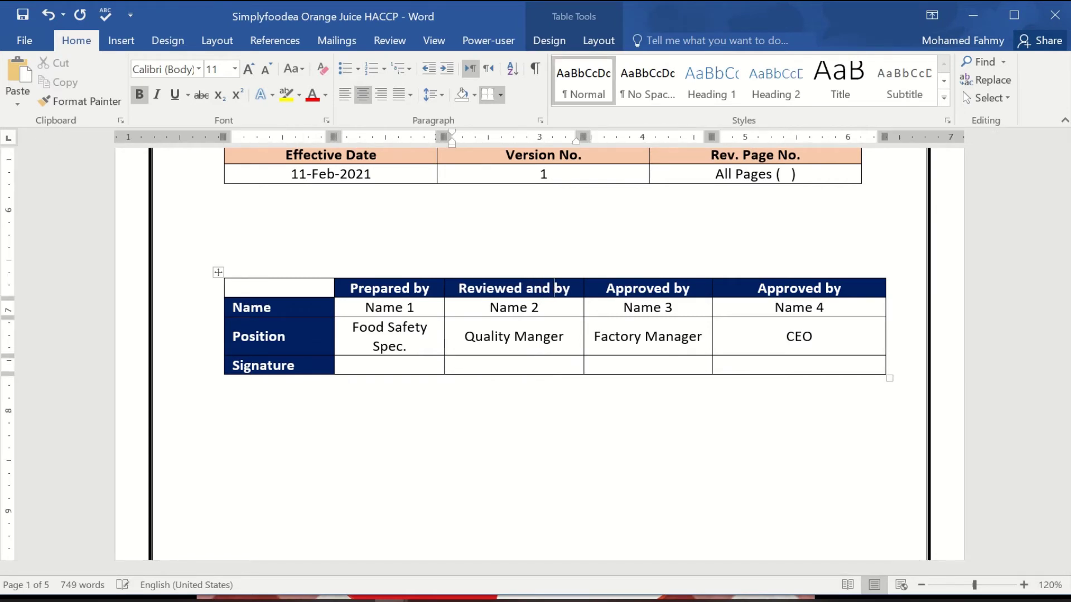
pyautogui.write('approved')
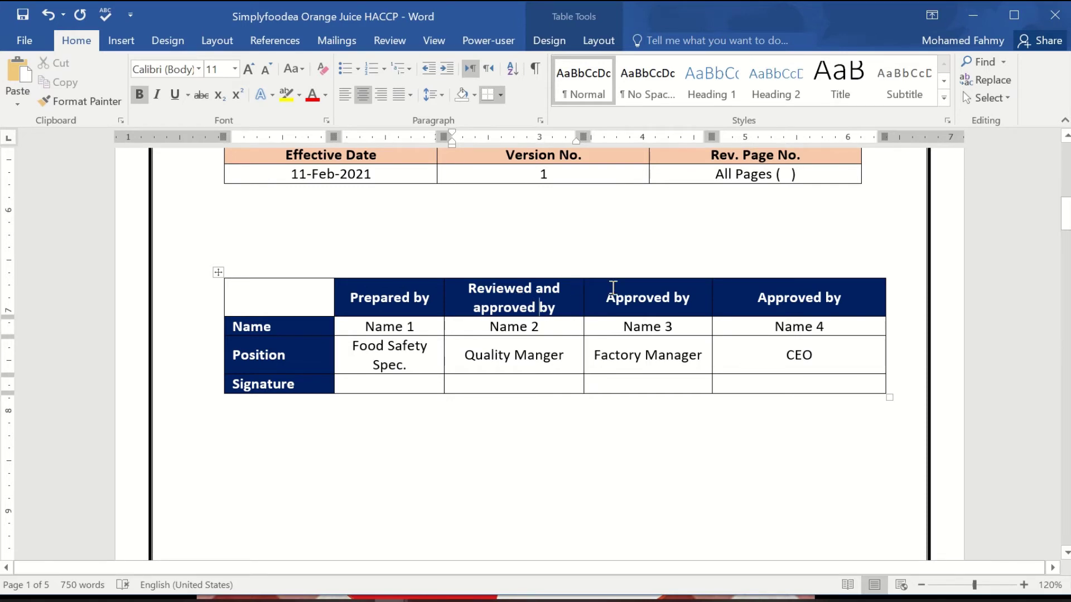
# Step: Insert a new column to the right of the Factory Manager column in the sign-off table
pyautogui.moveTo(614, 285); pyautogui.dragTo(625, 394)
pyautogui.rightClick(625, 394)
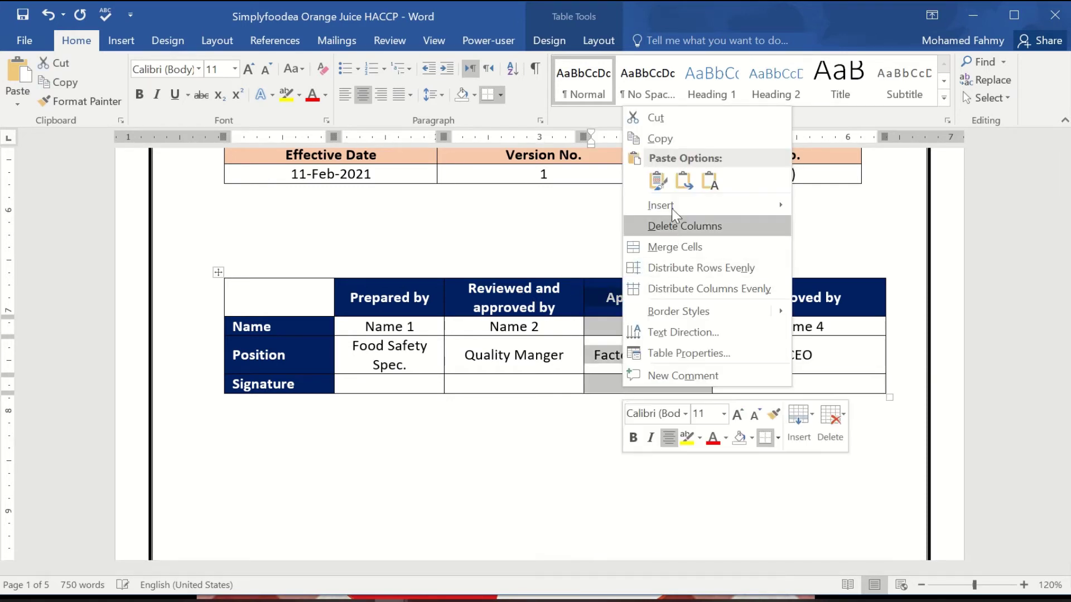
pyautogui.moveTo(787, 206)
pyautogui.click(870, 227)
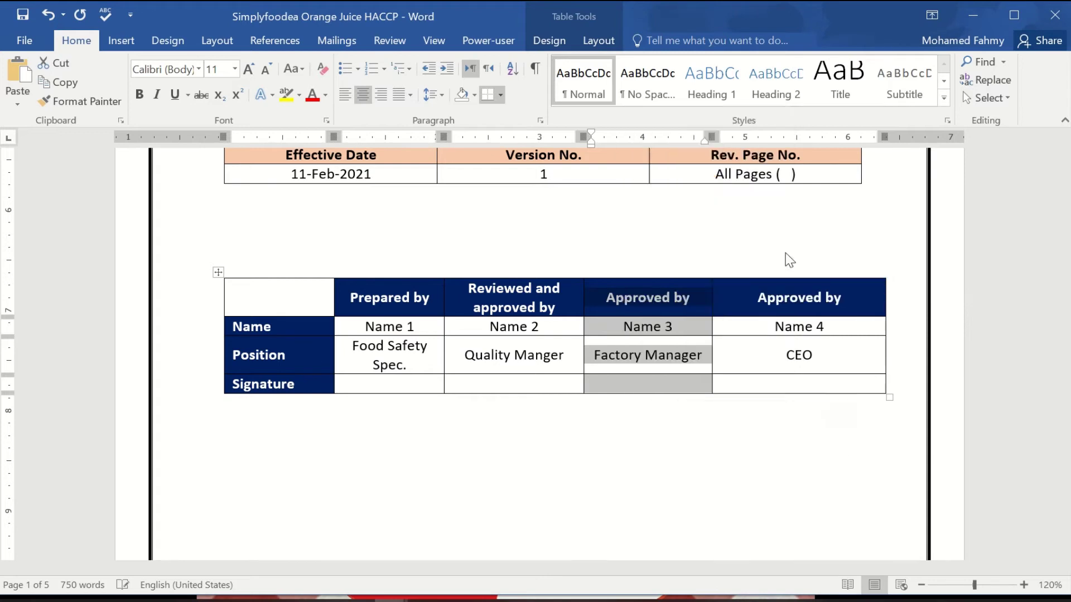
# Step: Reduce the sign-off table's preferred width in its table properties until all columns fit inside the page border
pyautogui.click(384, 297)
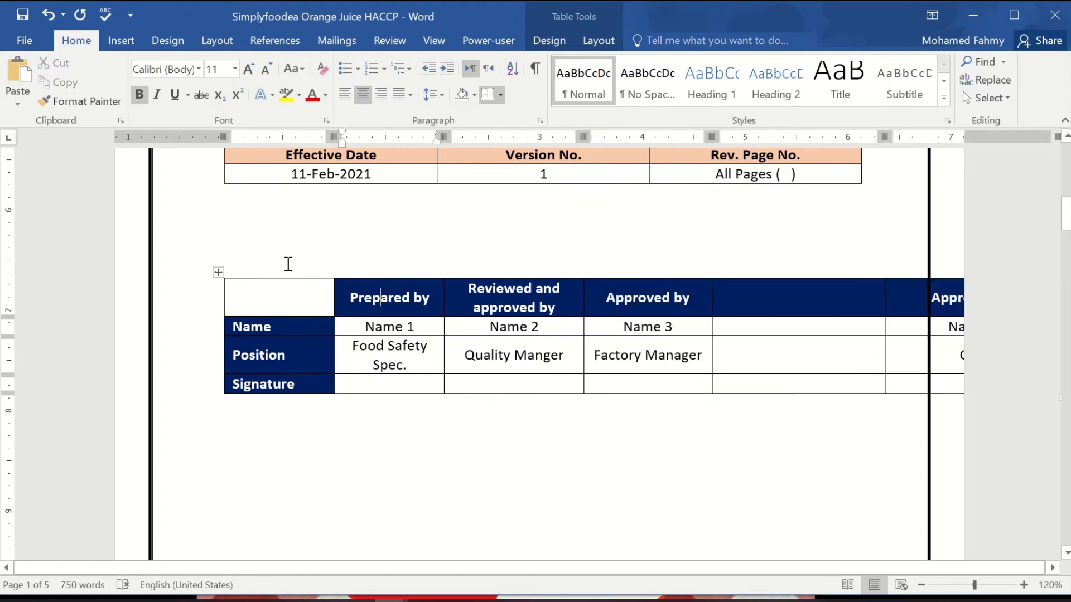
pyautogui.rightClick(218, 273)
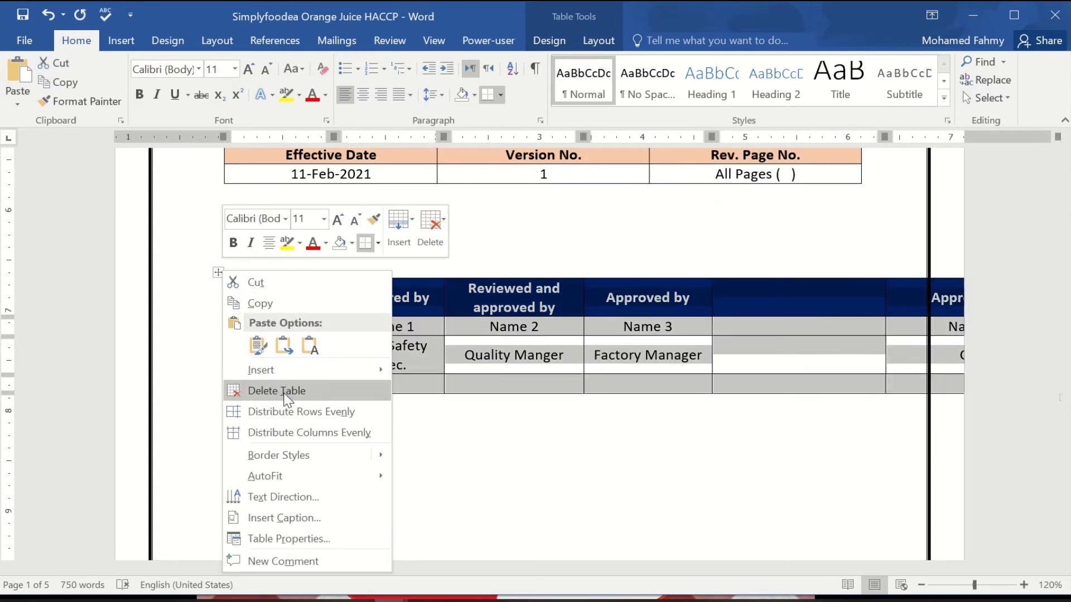
pyautogui.click(292, 539)
pyautogui.click(473, 167)
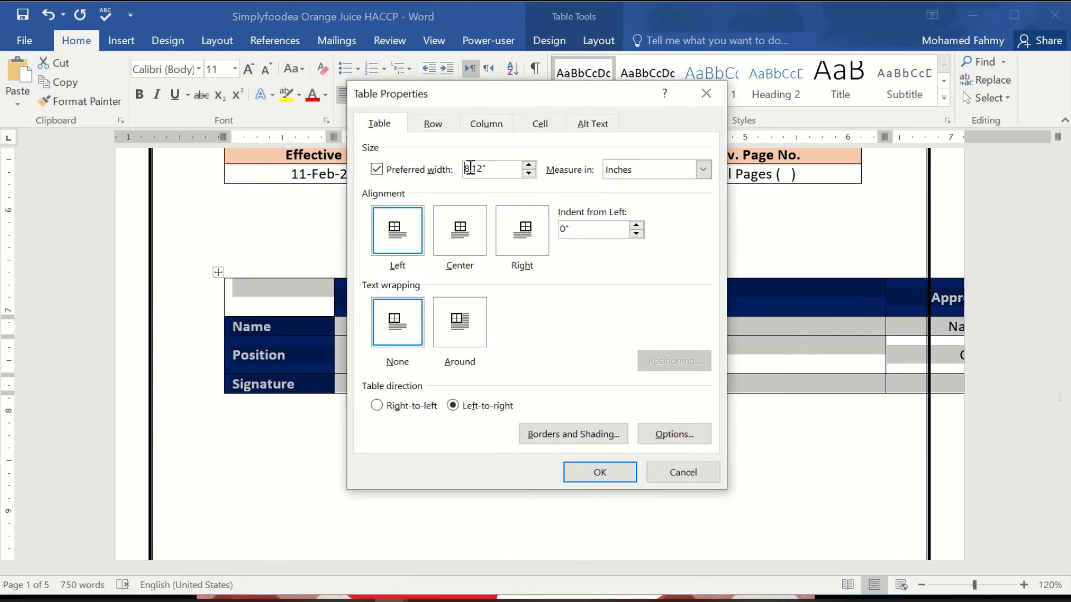
pyautogui.press('BackSpace')
pyautogui.press('BackSpace')
pyautogui.write('7')
pyautogui.press('Return')
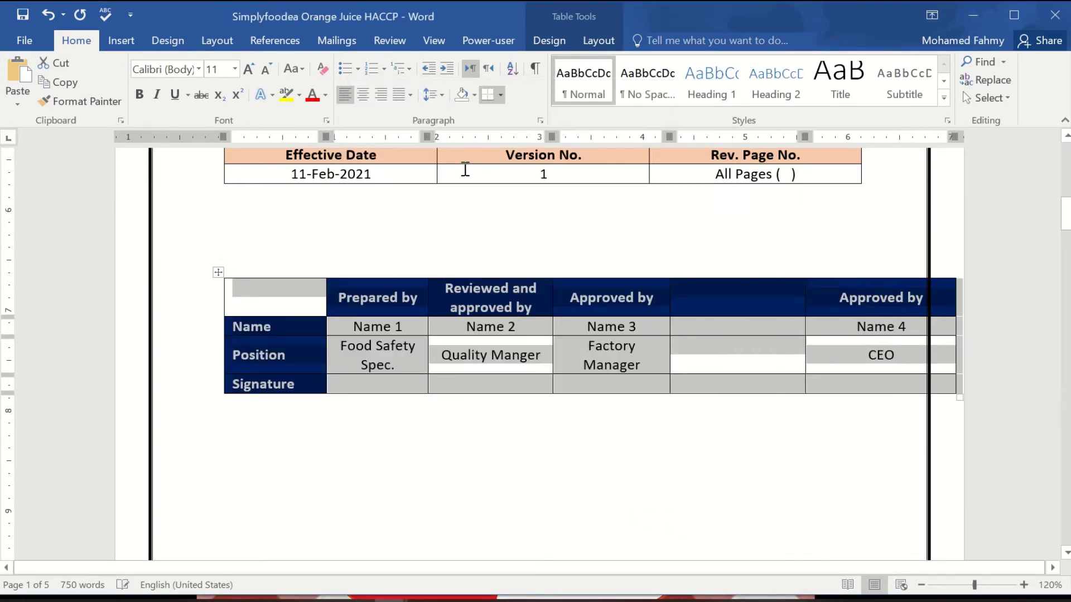
pyautogui.rightClick(218, 273)
pyautogui.click(318, 543)
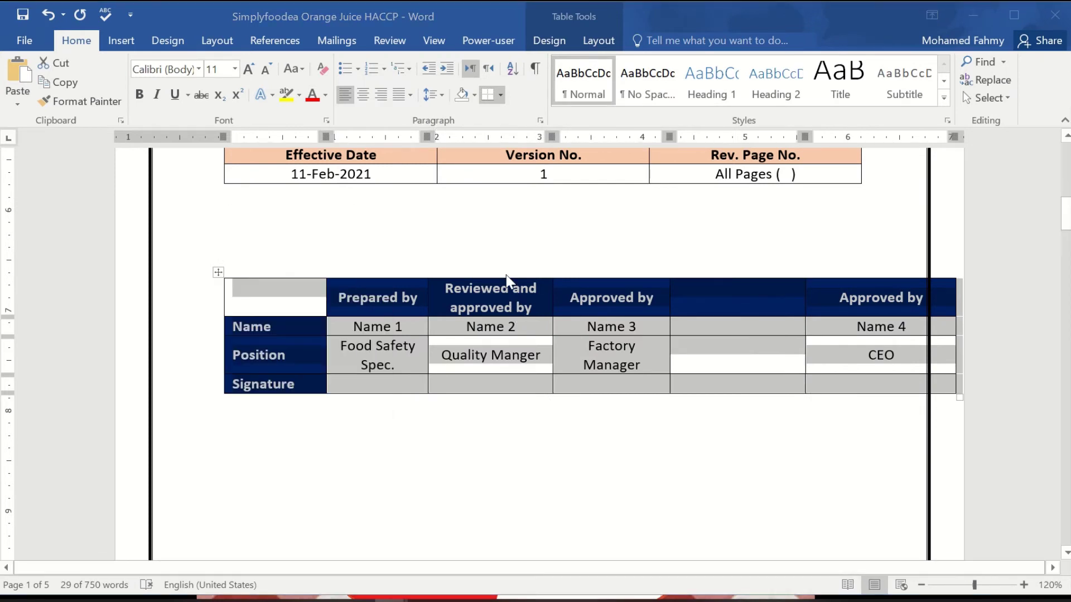
pyautogui.click(468, 167)
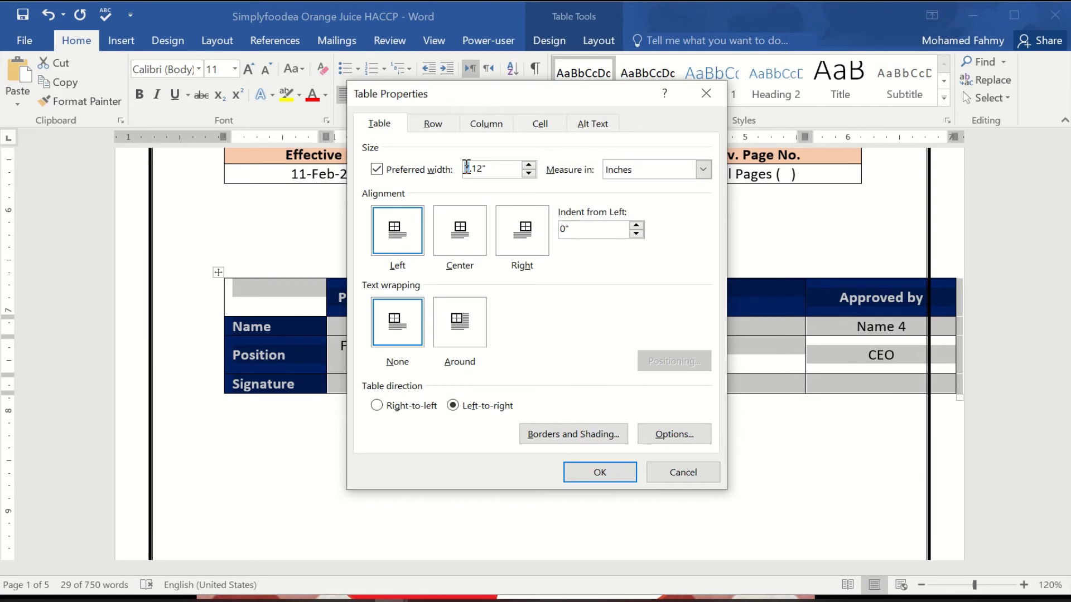
pyautogui.press('Return')
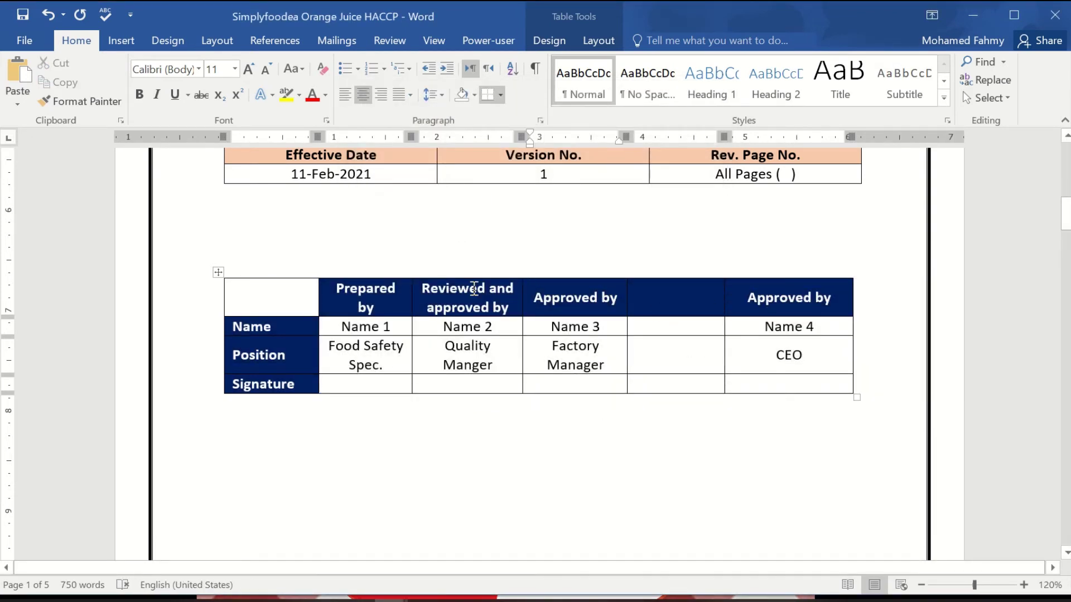
# Step: Move the Factory Manager column's header, name and position entries into the empty column beside it
pyautogui.moveTo(586, 292); pyautogui.dragTo(595, 374)
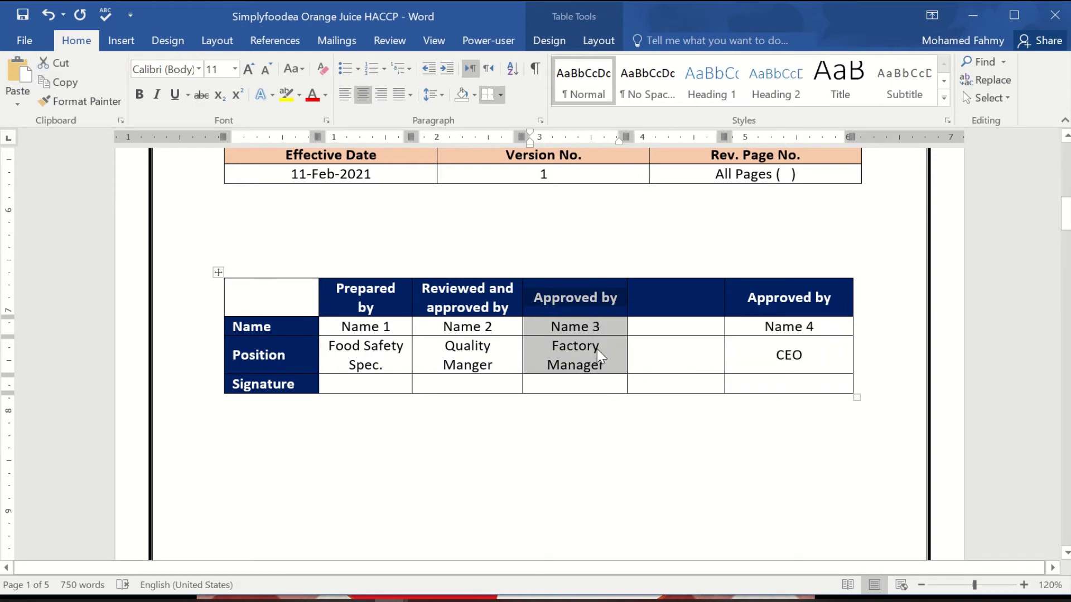
pyautogui.press('Delete')
pyautogui.moveTo(665, 360)
pyautogui.mouseDown()
pyautogui.moveTo(664, 383)
pyautogui.moveTo(664, 366)
pyautogui.mouseUp()
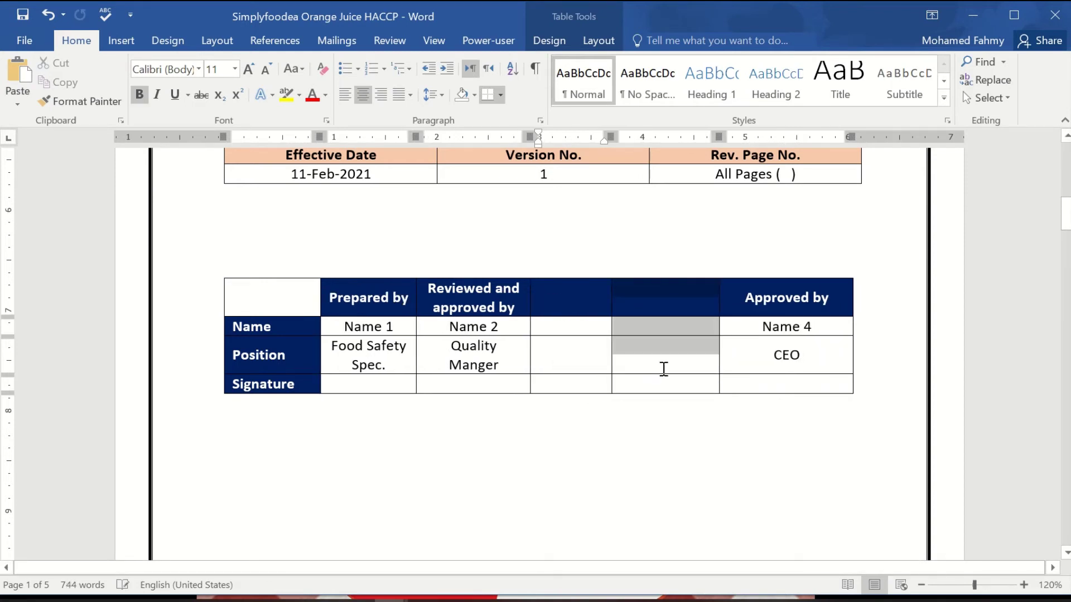
pyautogui.click(662, 369)
pyautogui.hotkey('ctrl', 'v')
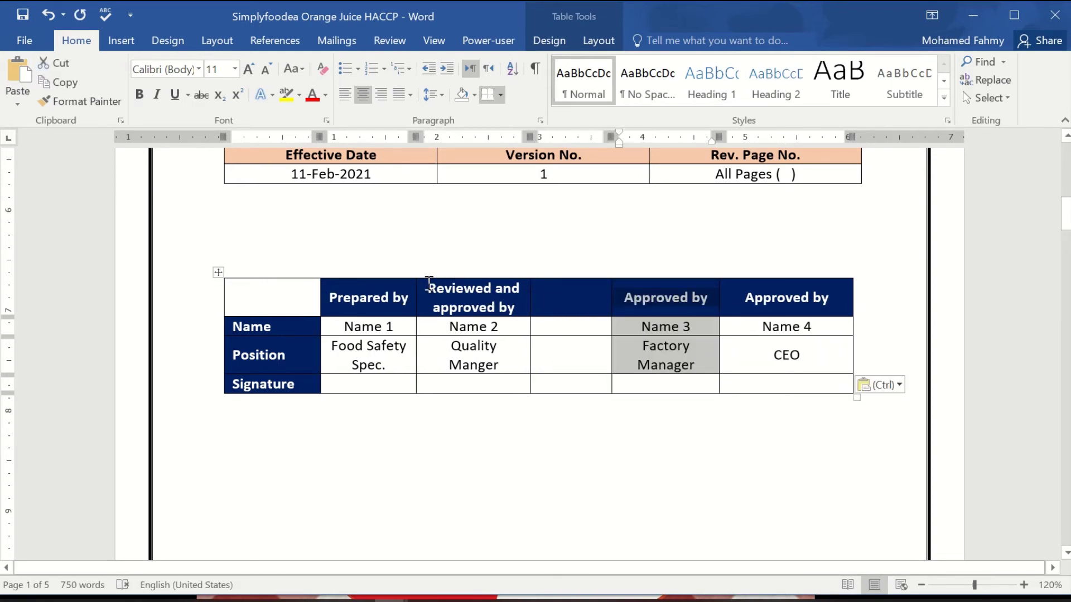
# Step: Copy the "Reviewed and approved by" column's header, name and position into the empty column beside it, and widen that column
pyautogui.moveTo(456, 307); pyautogui.dragTo(495, 371)
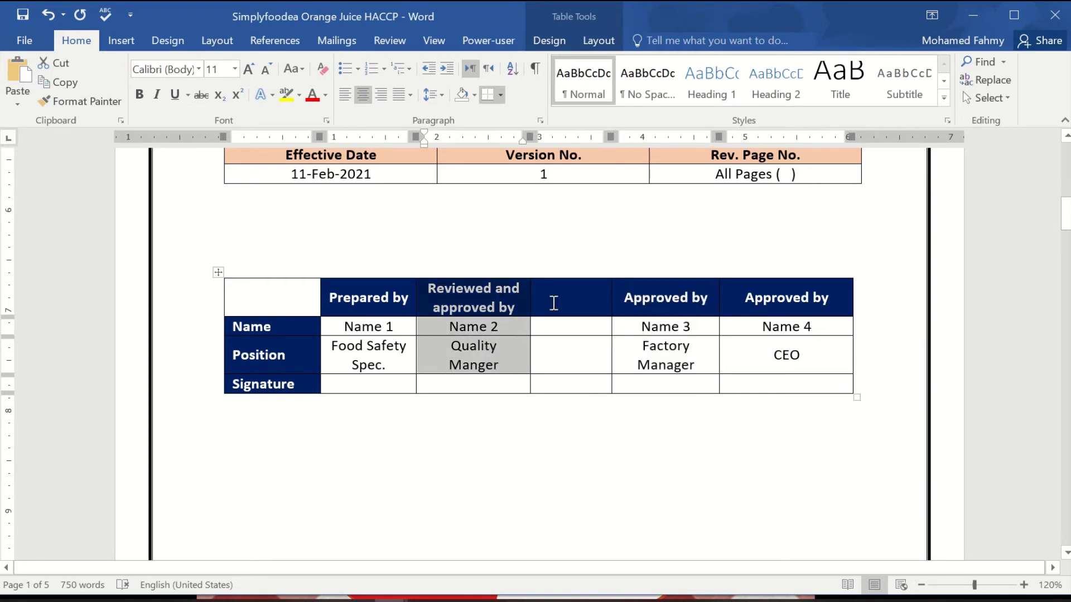
pyautogui.moveTo(553, 301); pyautogui.dragTo(560, 363)
pyautogui.click(560, 368)
pyautogui.hotkey('ctrl', 'v')
pyautogui.click(580, 326)
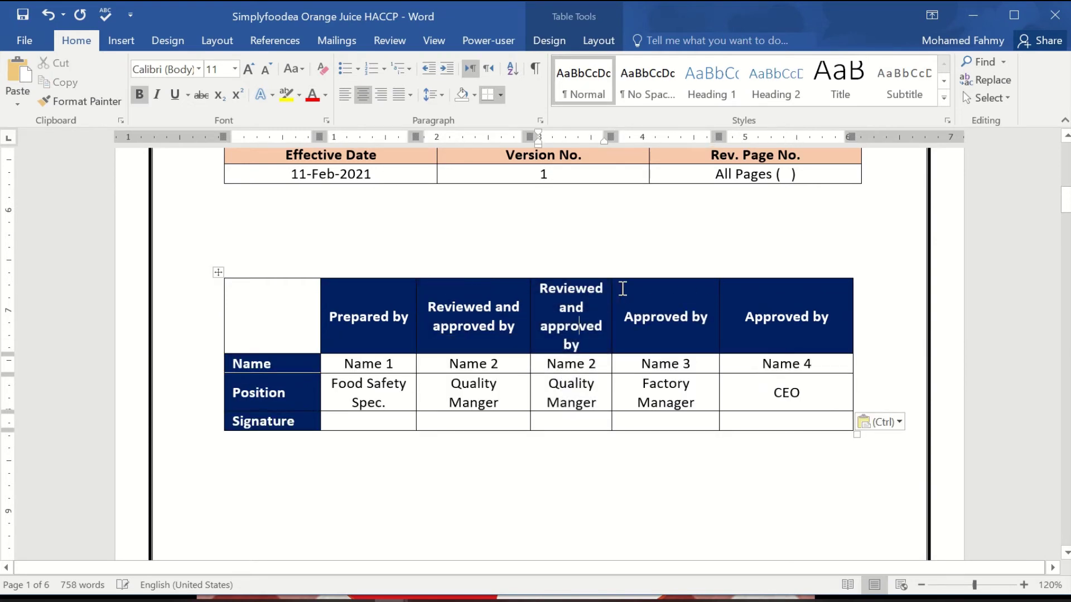
pyautogui.moveTo(612, 297); pyautogui.dragTo(635, 297)
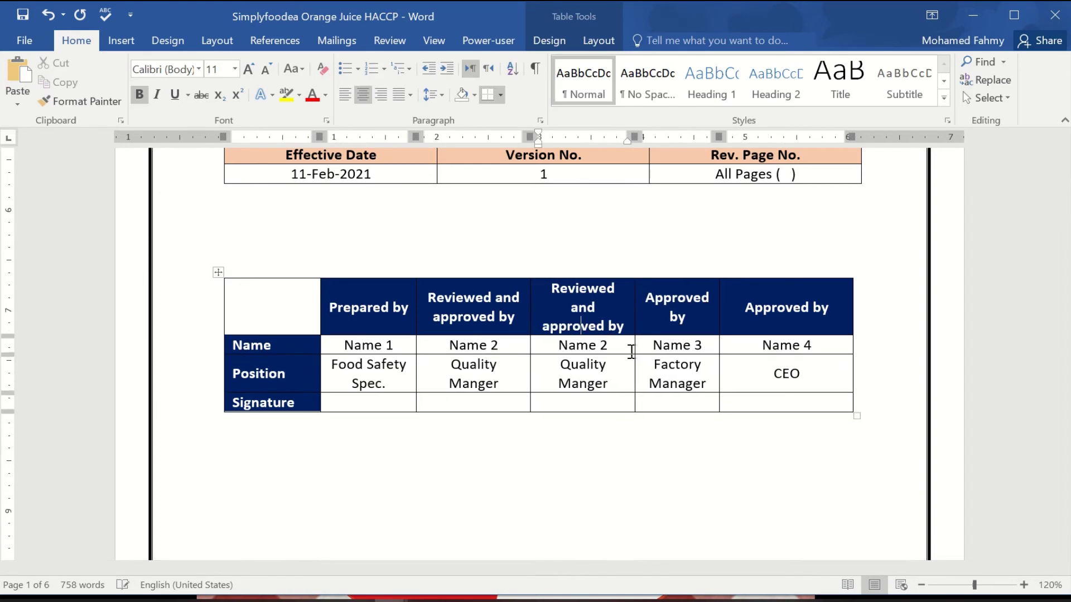
# Step: Renumber the names in the last three columns of the sign-off table as Name 3, Name 4 and Name 5
pyautogui.doubleClick(604, 345)
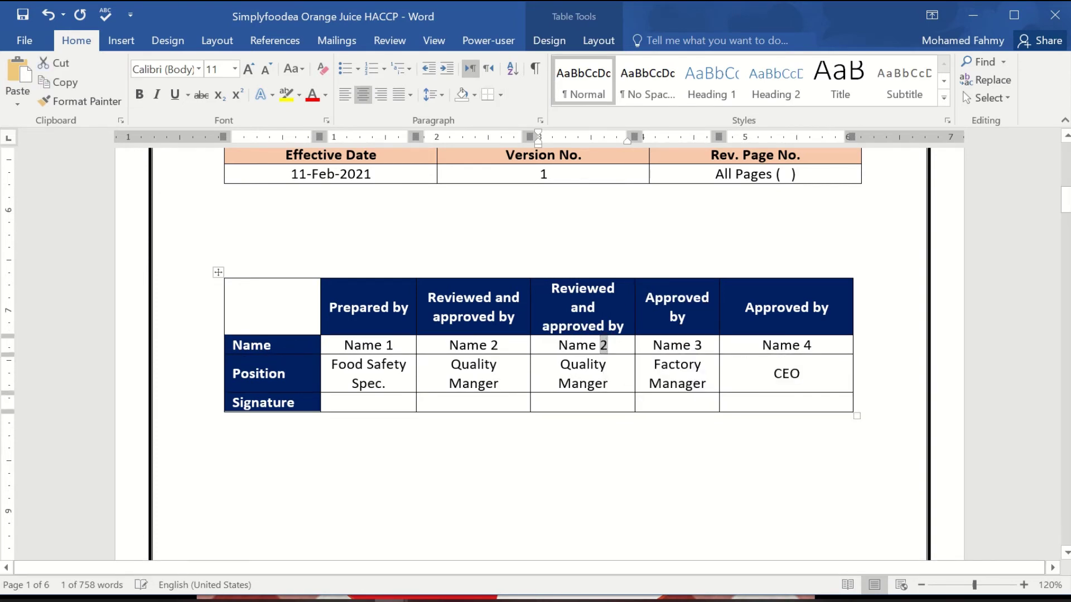
pyautogui.write('3')
pyautogui.doubleClick(699, 345)
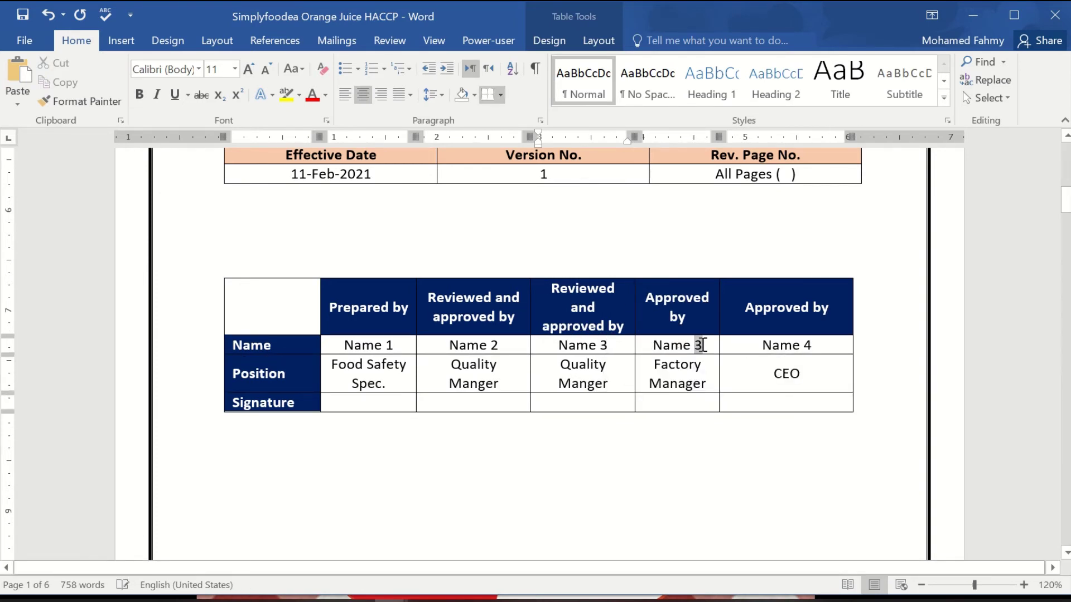
pyautogui.write('4')
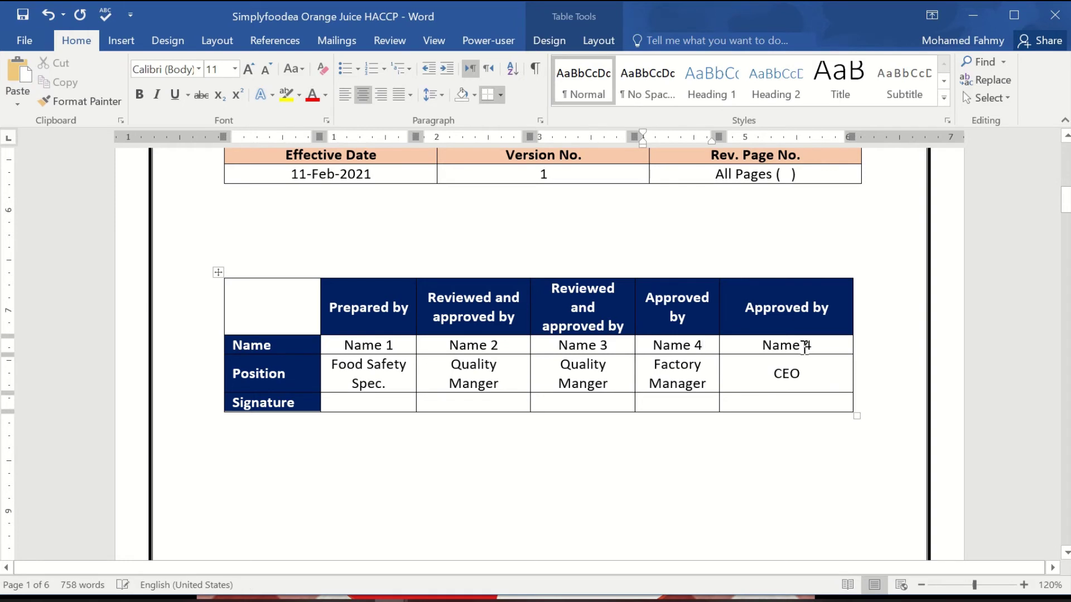
pyautogui.doubleClick(807, 346)
pyautogui.write('5')
# Step: Change the position under Name 3 in the page 1 sign-off table to Production Manger
pyautogui.doubleClick(577, 365)
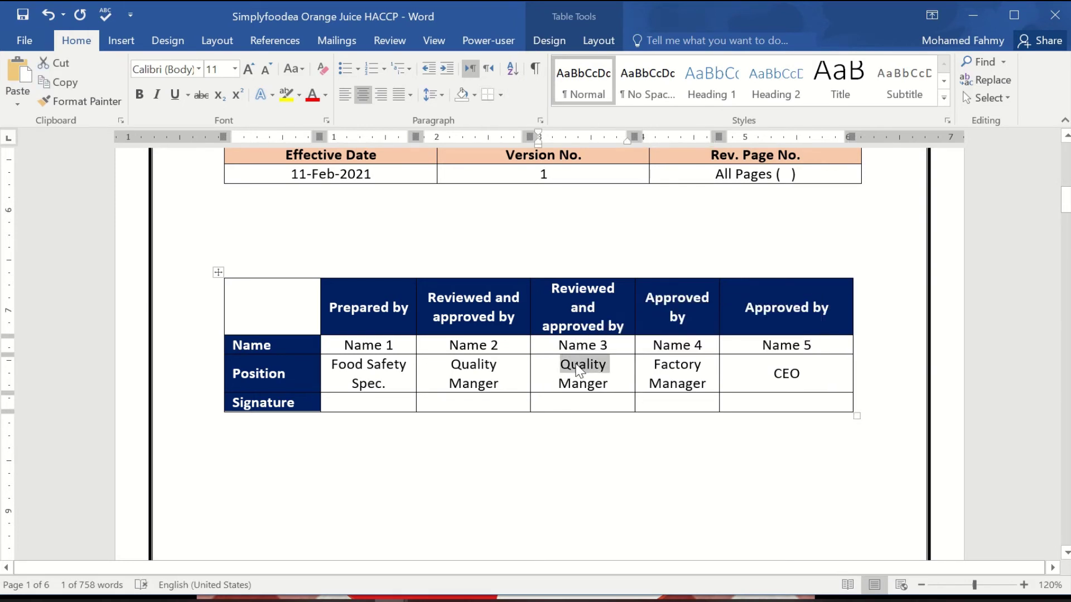
pyautogui.write('Pro')
pyautogui.write('ductio')
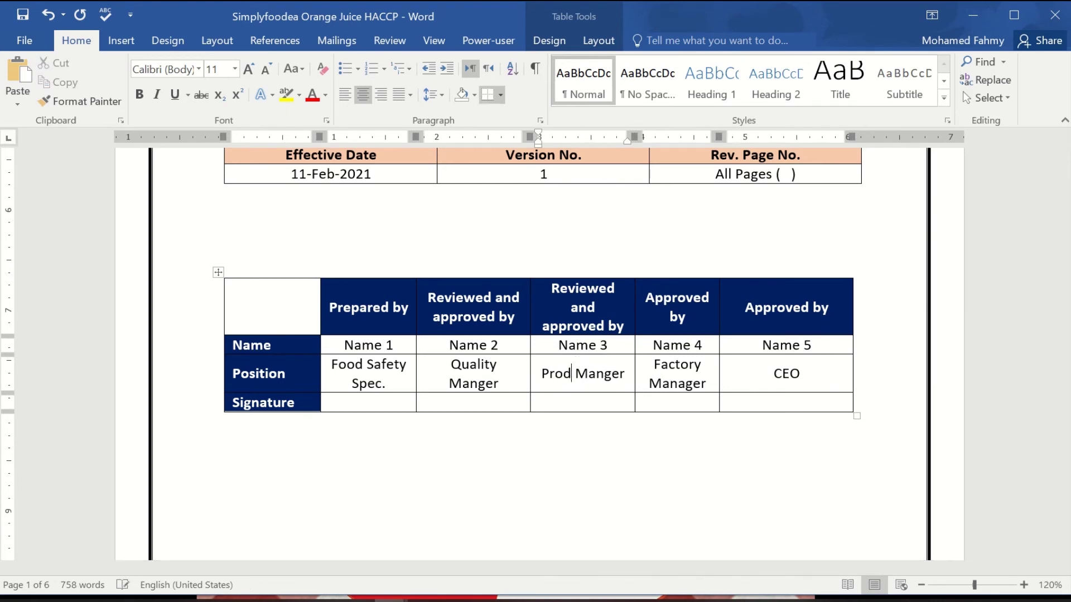
pyautogui.write('n')
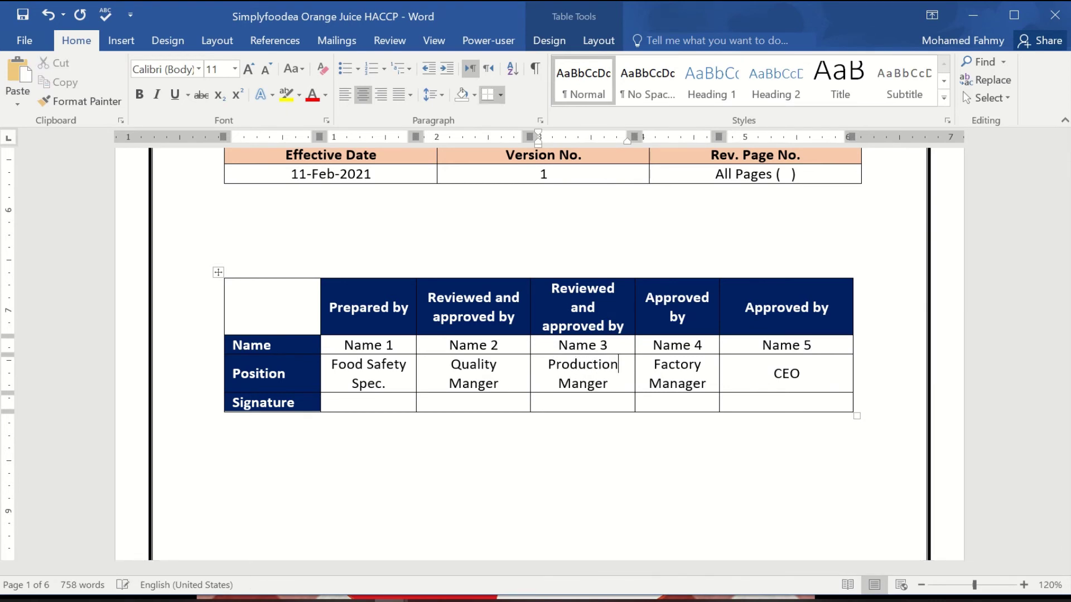
# Step: Colour the word "Approve" red in the Quality Manager's HACCP Validation role in the HACCP team table
pyautogui.scroll(-10, 563, 437)
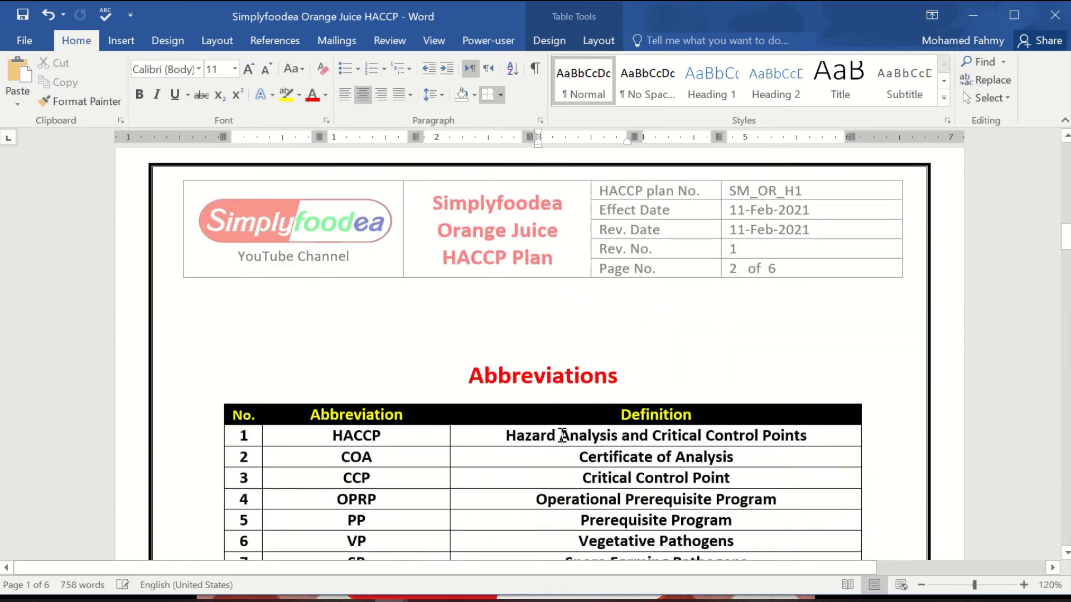
pyautogui.scroll(-15, 563, 436)
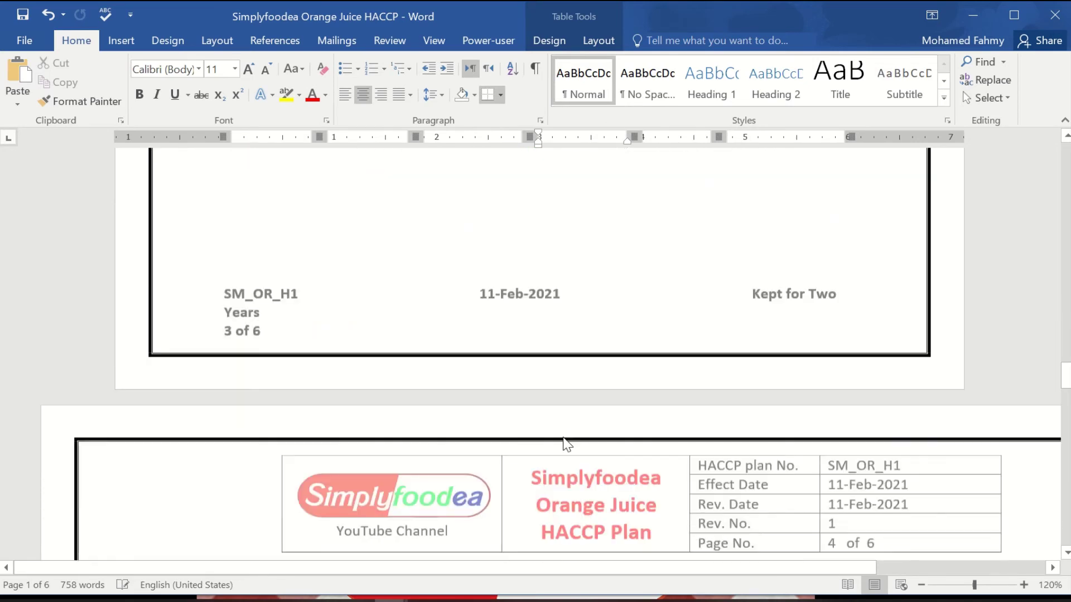
pyautogui.scroll(5, 564, 437)
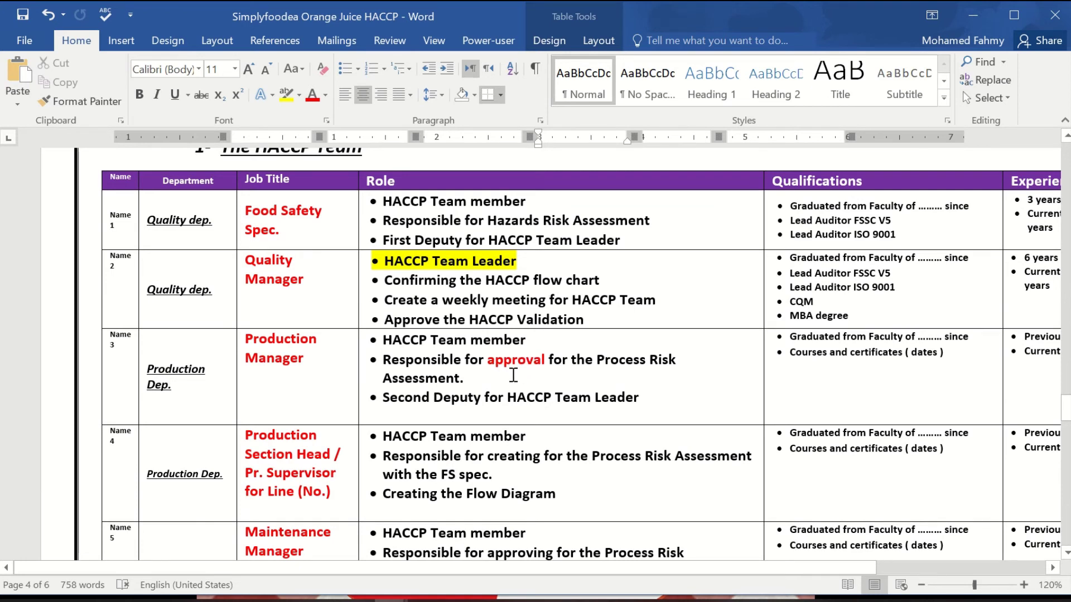
pyautogui.doubleClick(415, 319)
pyautogui.click(503, 296)
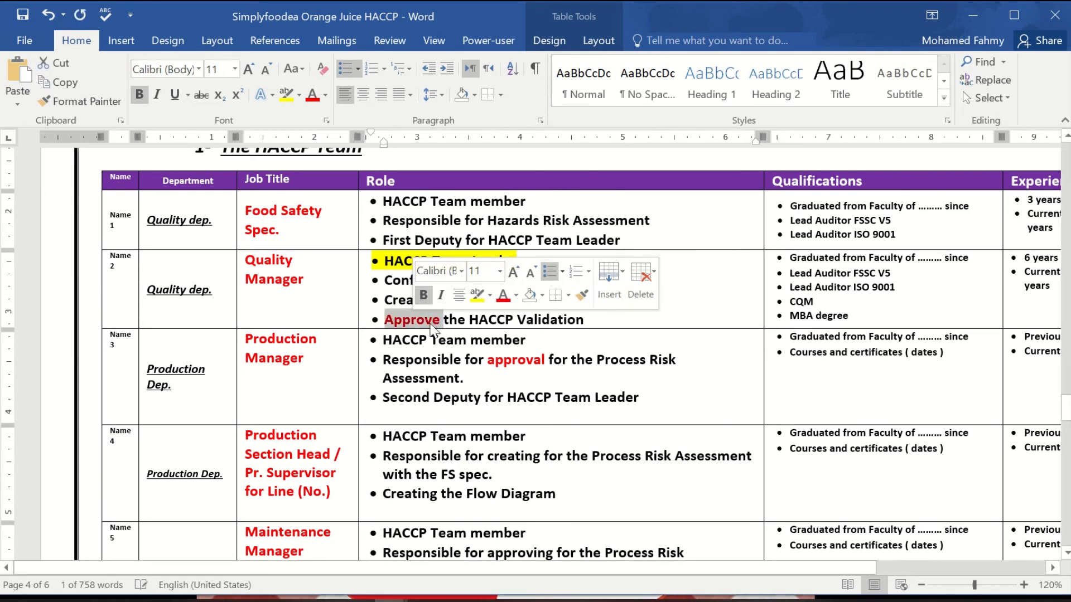
pyautogui.click(425, 319)
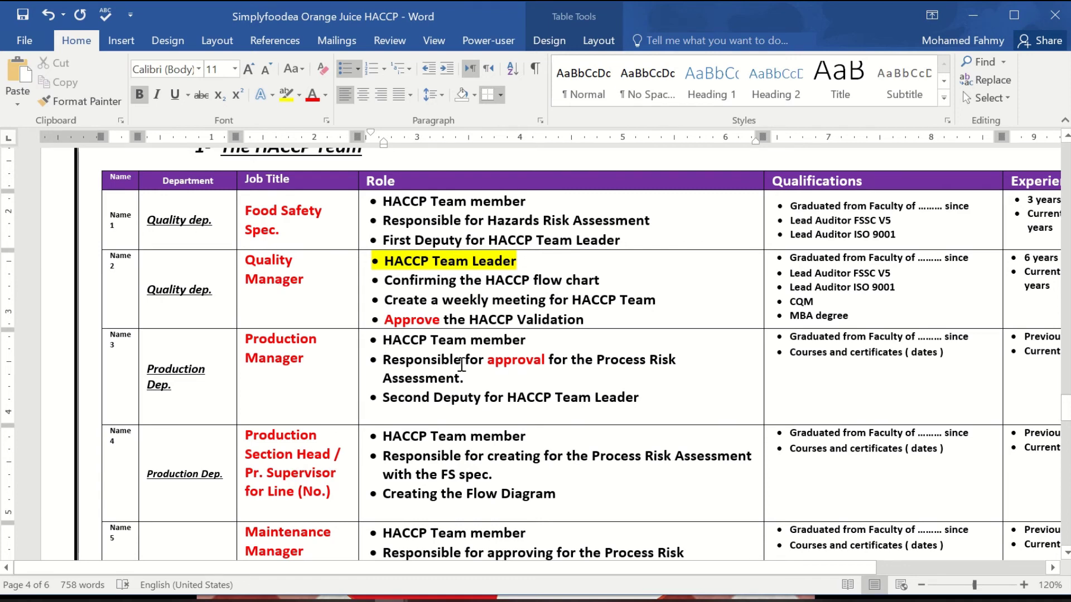
# Step: Review the HACCP team table's Experience column and the remaining team members' rows up to the Product Description heading
pyautogui.keyDown('ctrl'); pyautogui.scroll(-2, 462, 364); pyautogui.keyUp('ctrl')
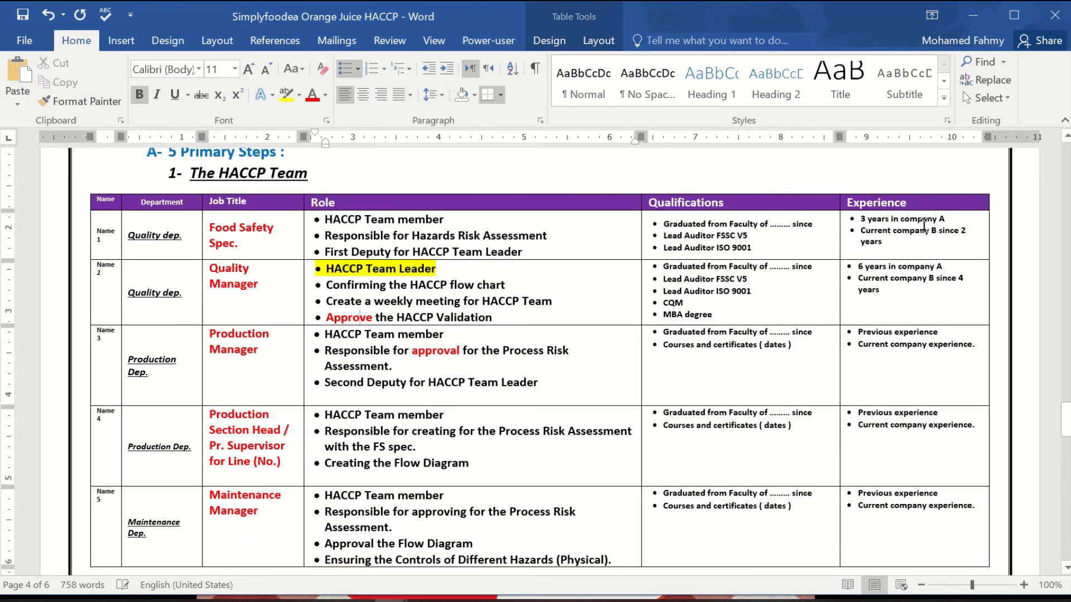
pyautogui.moveTo(923, 226); pyautogui.dragTo(932, 548)
pyautogui.click(935, 518)
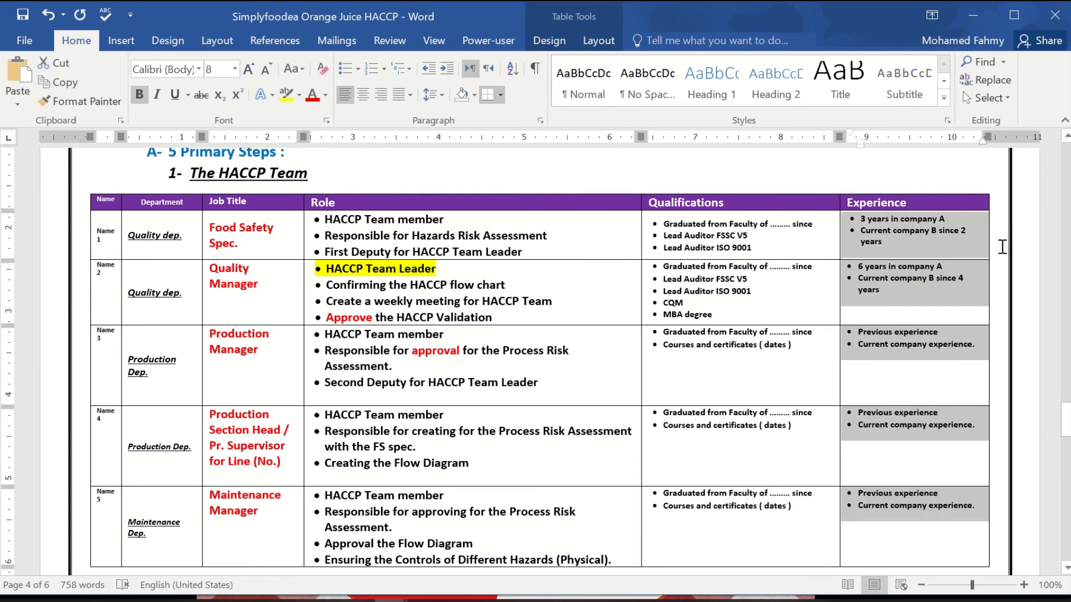
pyautogui.click(594, 304)
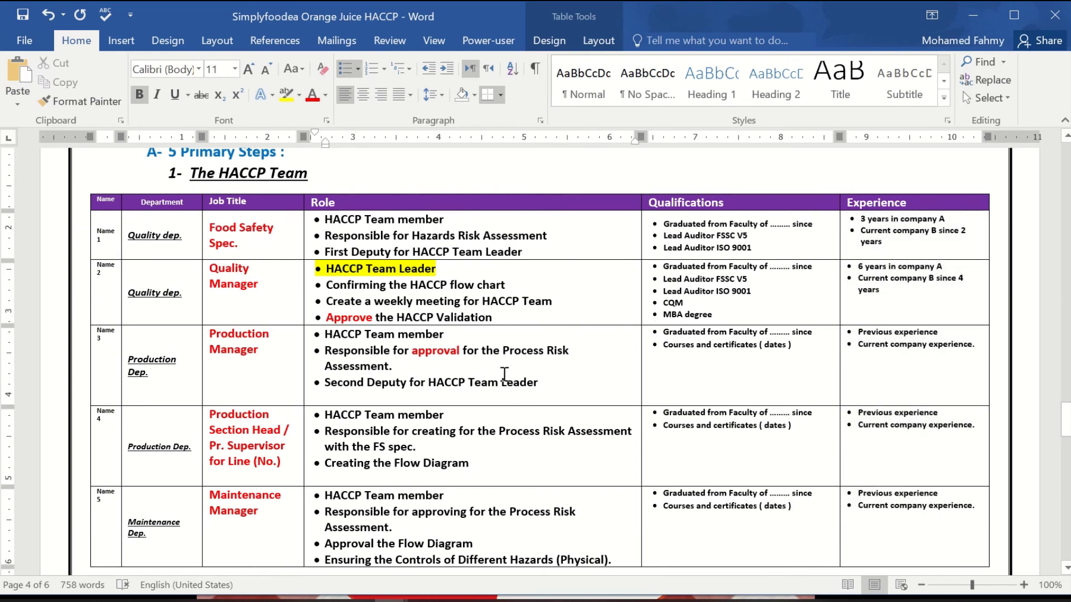
pyautogui.scroll(-15, 504, 375)
pyautogui.scroll(-12, 505, 375)
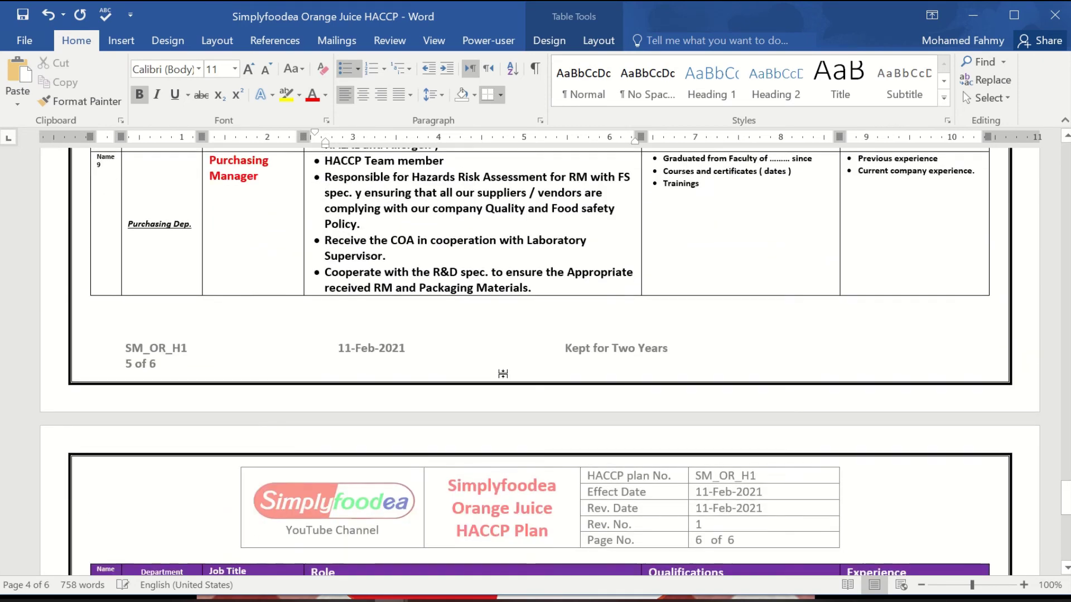
pyautogui.scroll(4, 504, 375)
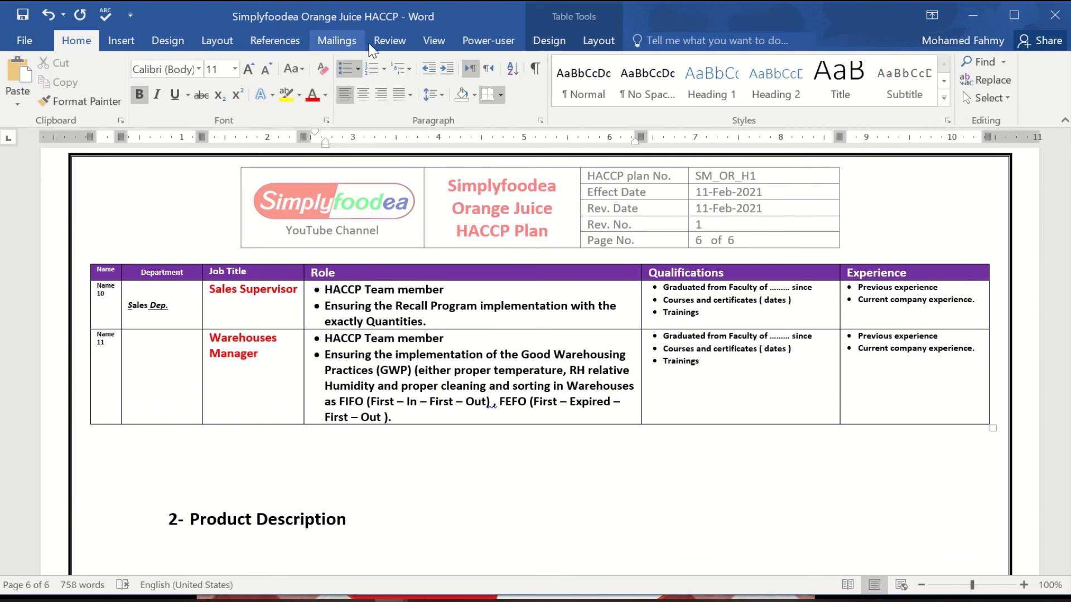
pyautogui.click(431, 39)
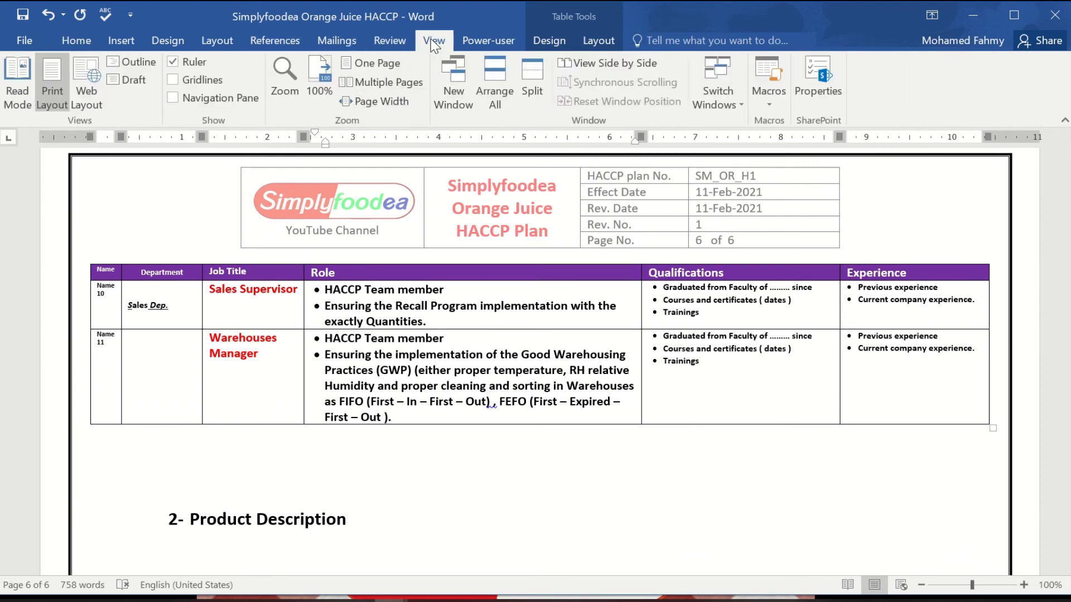
pyautogui.click(216, 100)
pyautogui.click(216, 99)
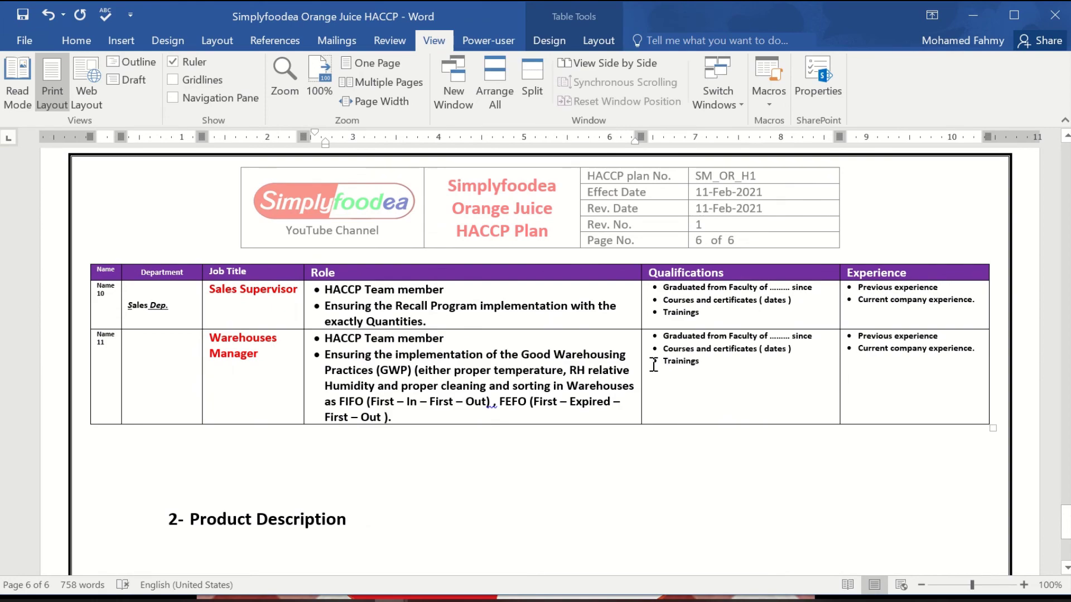
pyautogui.scroll(20, 654, 364)
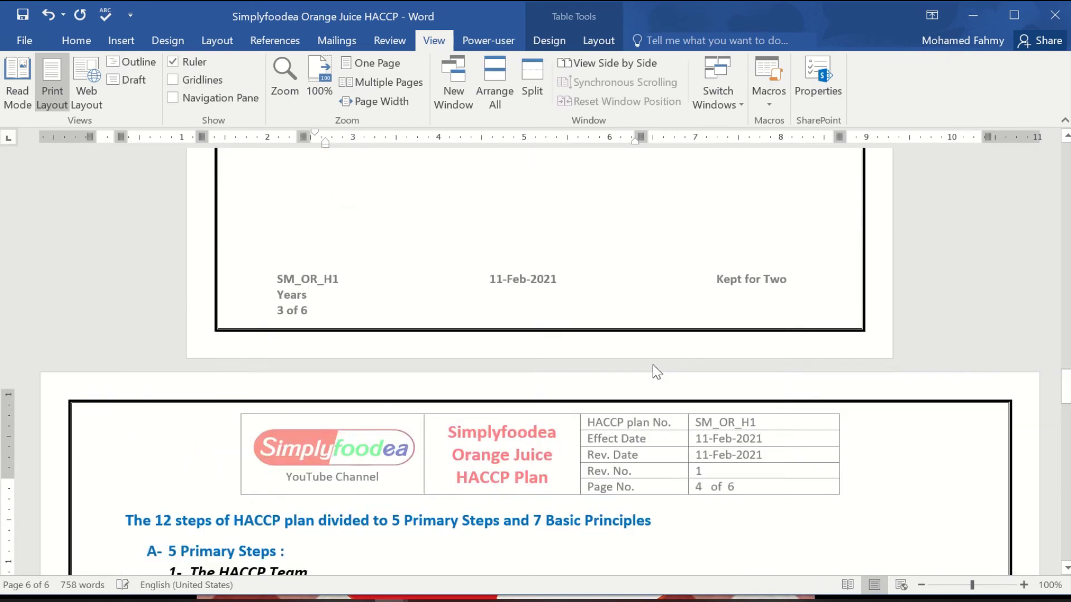
pyautogui.scroll(-3, 657, 372)
pyautogui.scroll(3, 658, 373)
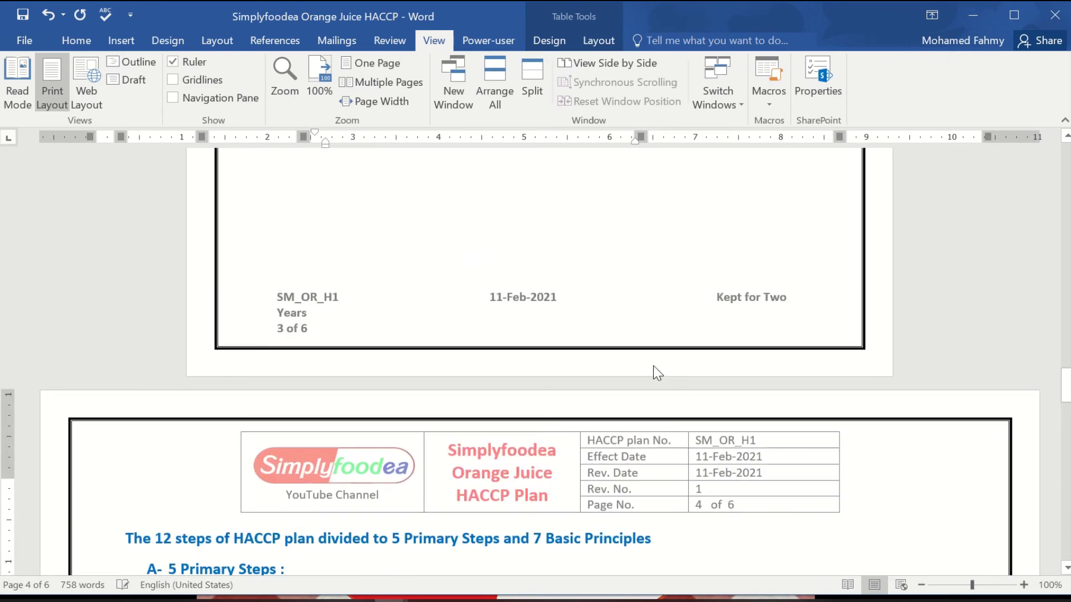